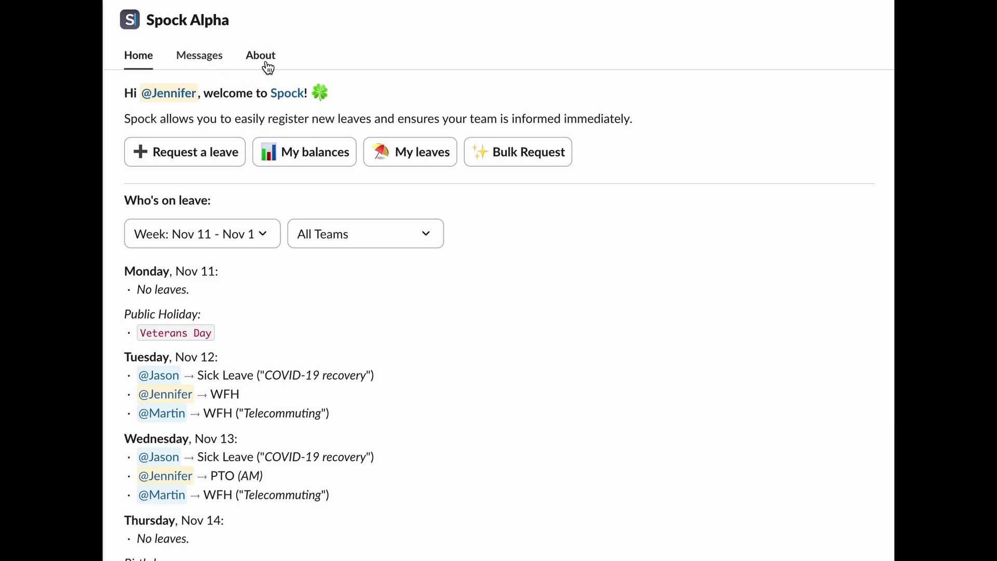
Step: Review who is on leave across all teams for the week starting Nov 11
left_click(158, 92)
left_click(107, 191)
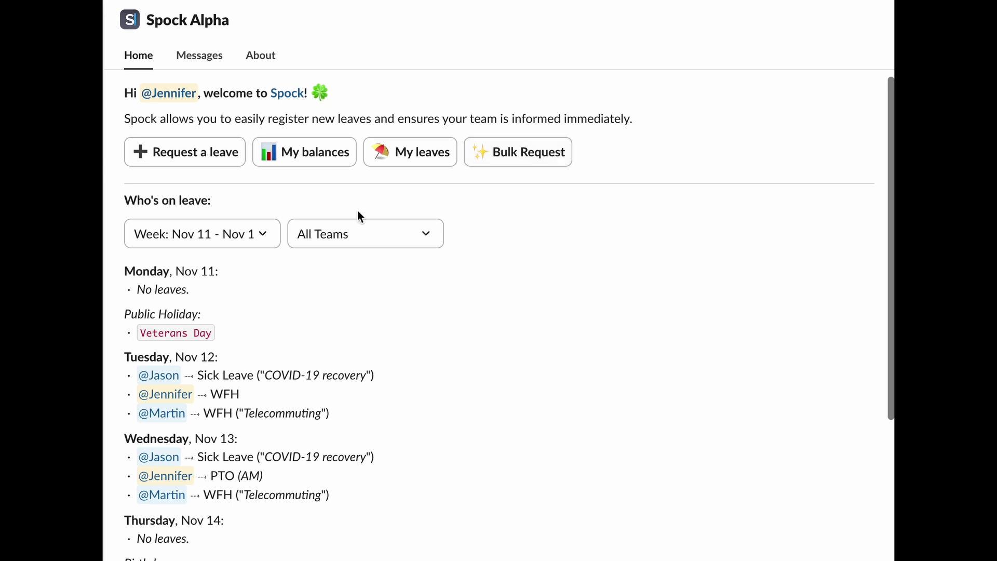
scroll(291, 289, "down", 1)
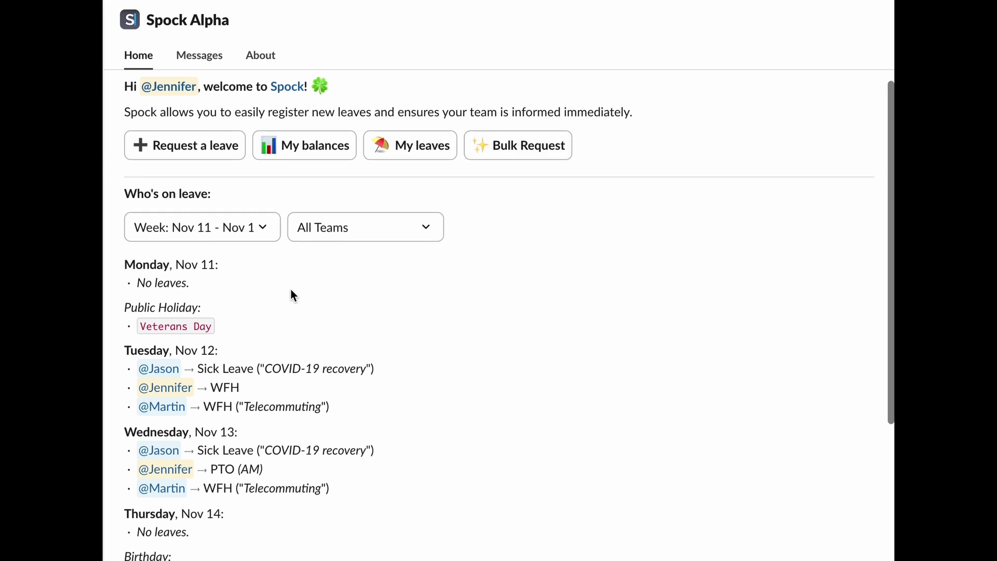
scroll(292, 291, "down", 2)
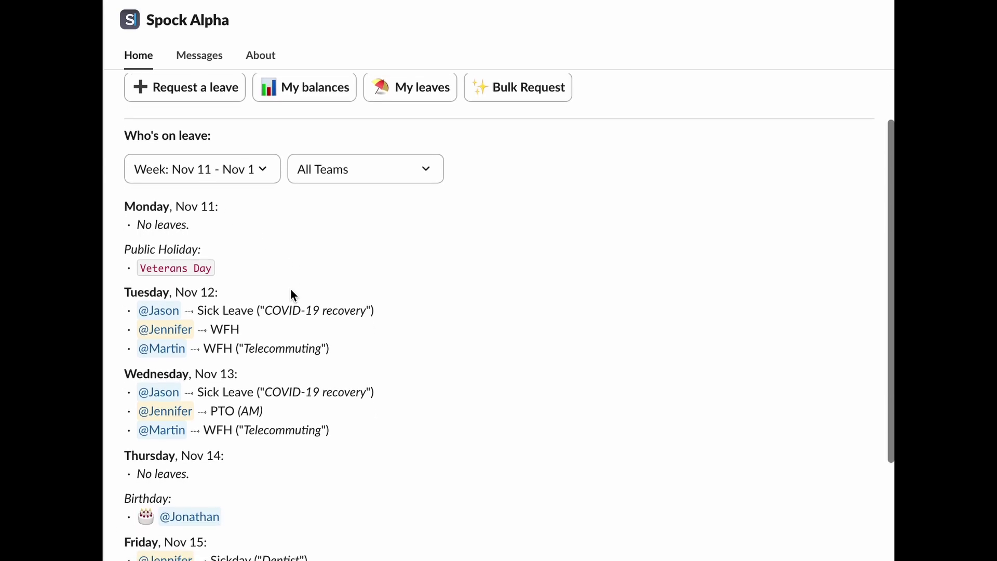
scroll(291, 289, "down", 3)
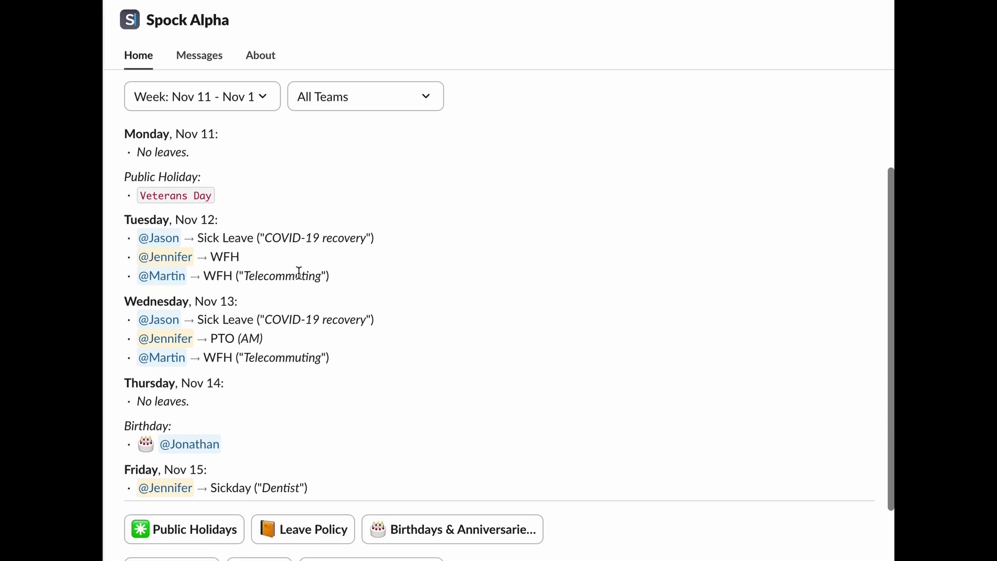
scroll(299, 272, "down", 3)
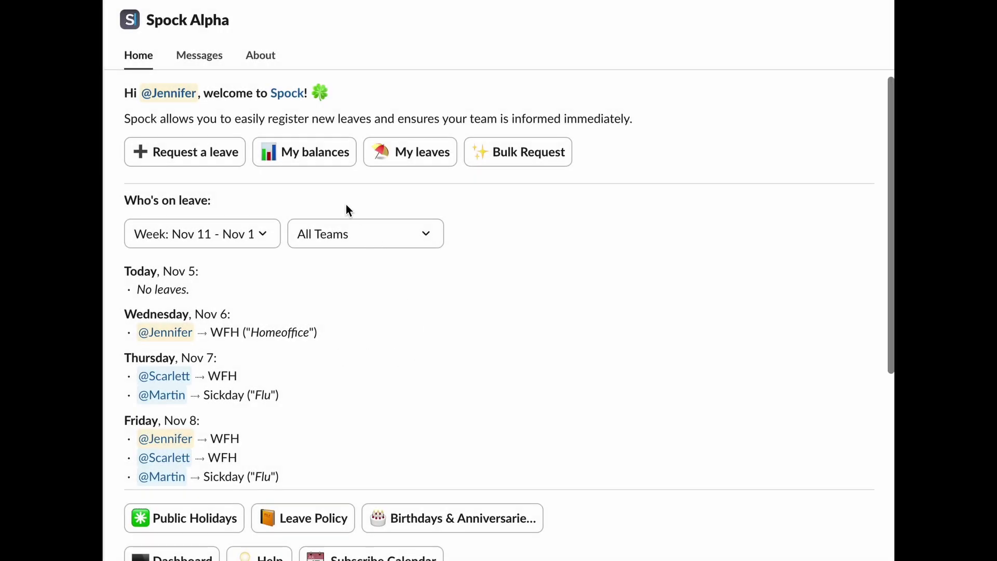
Step: Start a leave request with type PTO, duration One day and today's date, November 5th, 2024
left_click(202, 159)
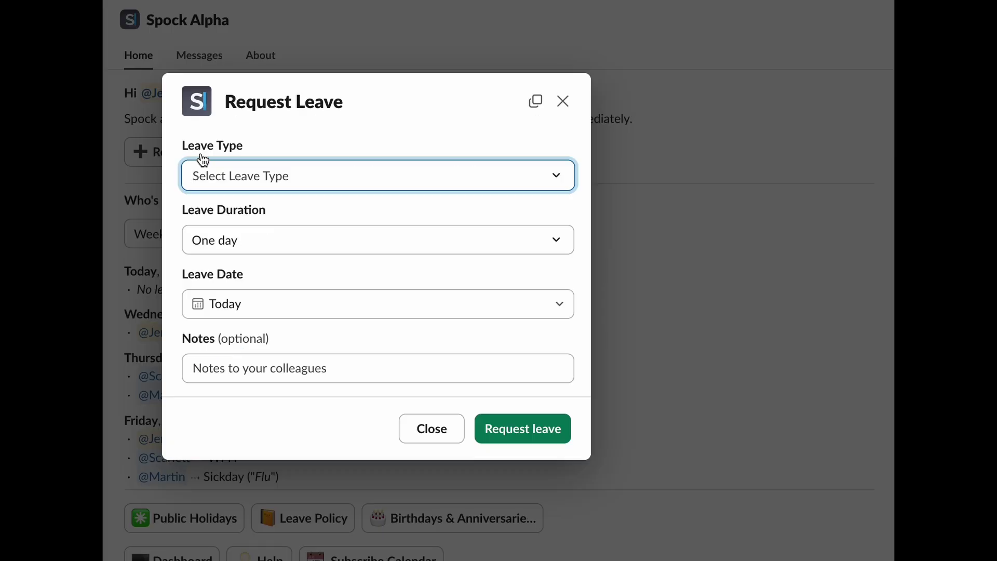
left_click(442, 179)
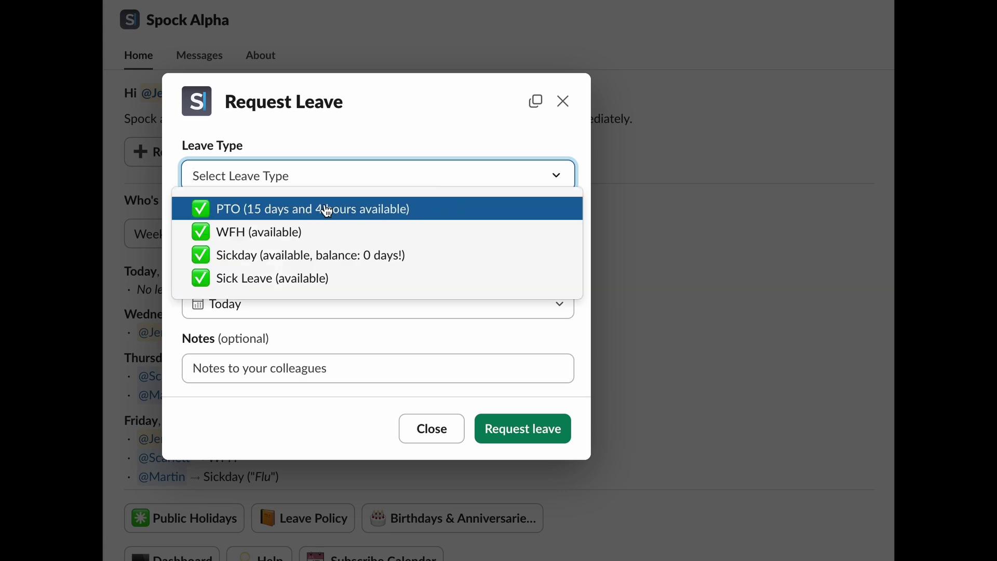
left_click(421, 209)
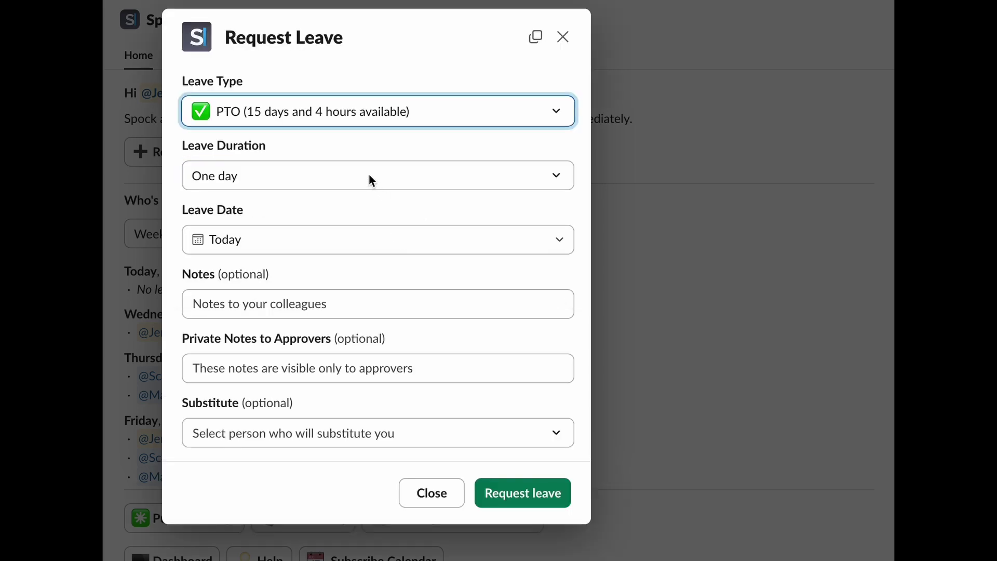
left_click(369, 177)
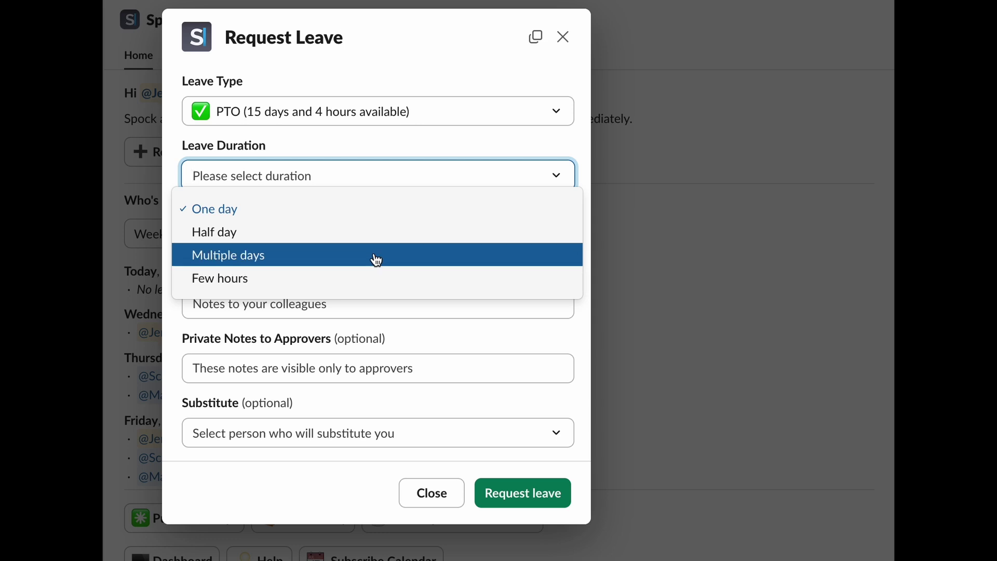
left_click(363, 214)
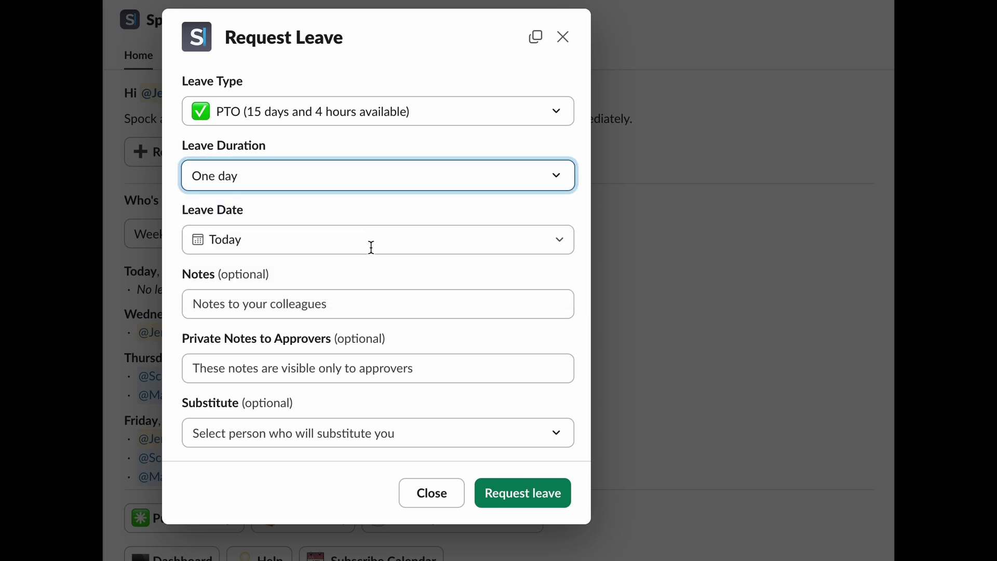
left_click(371, 238)
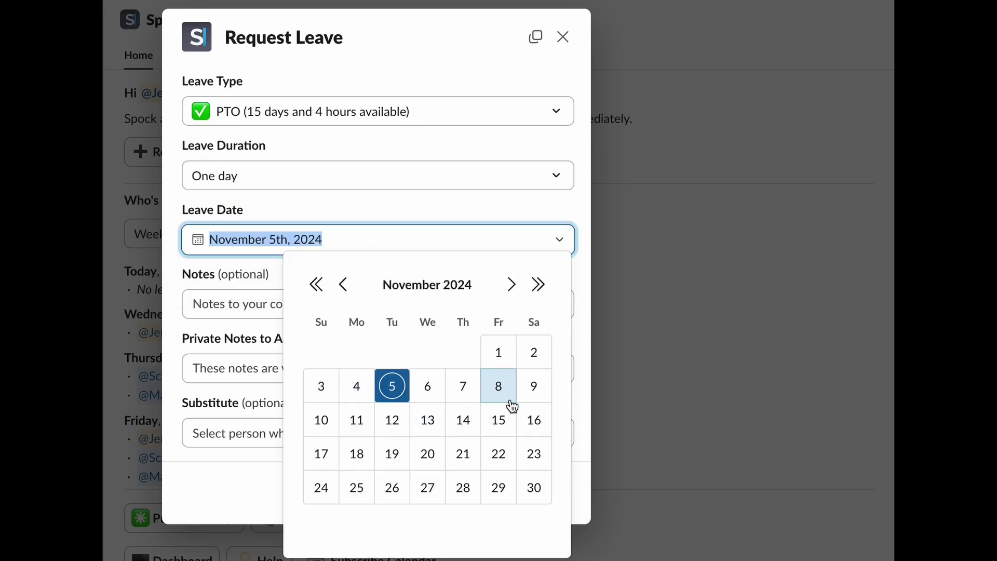
left_click(392, 396)
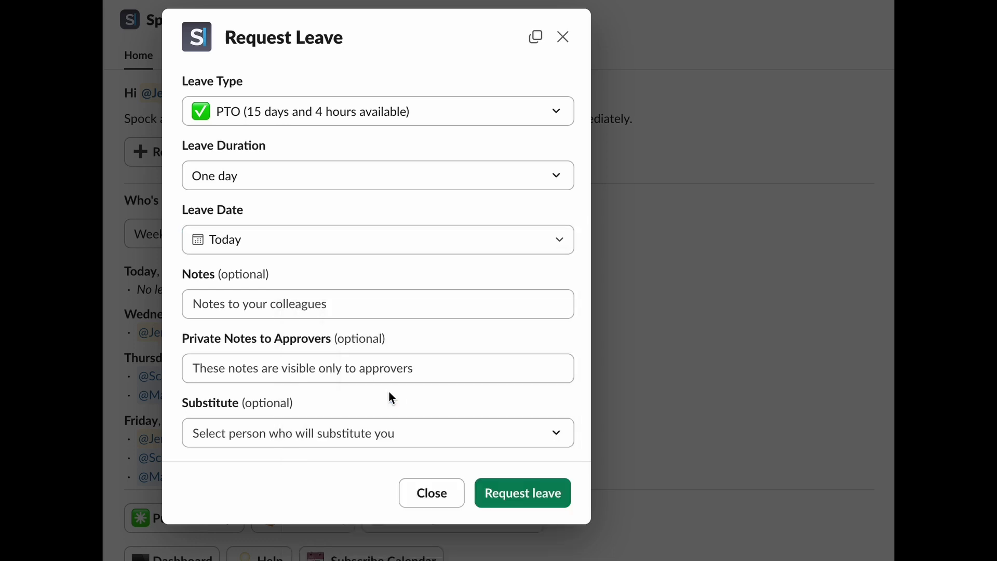
Step: Submit the leave request with the colleague note "Family event" and a teammate selected as substitute, and acknowledge the approval notice
left_click(268, 305)
type("Famil")
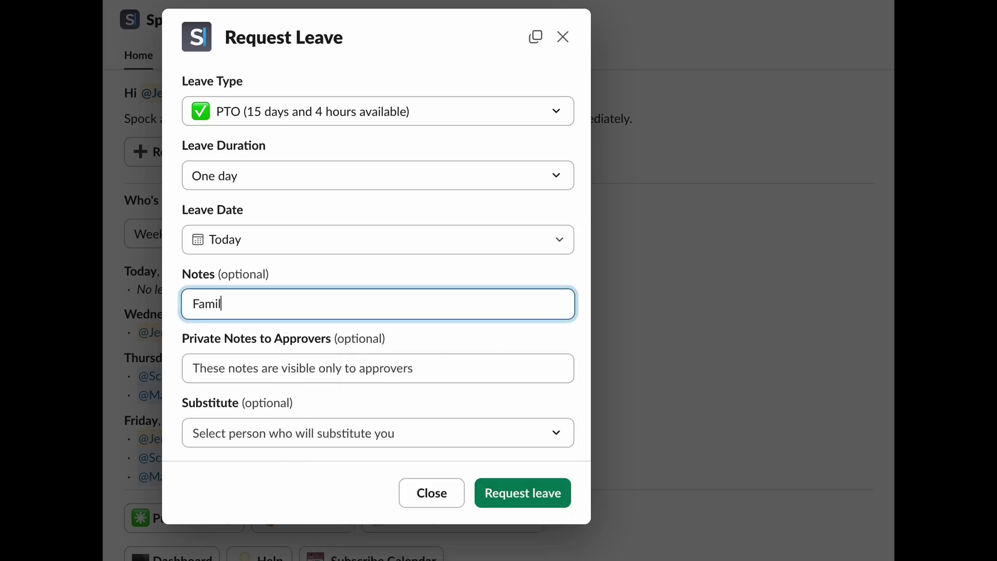
type("y event")
left_click(369, 370)
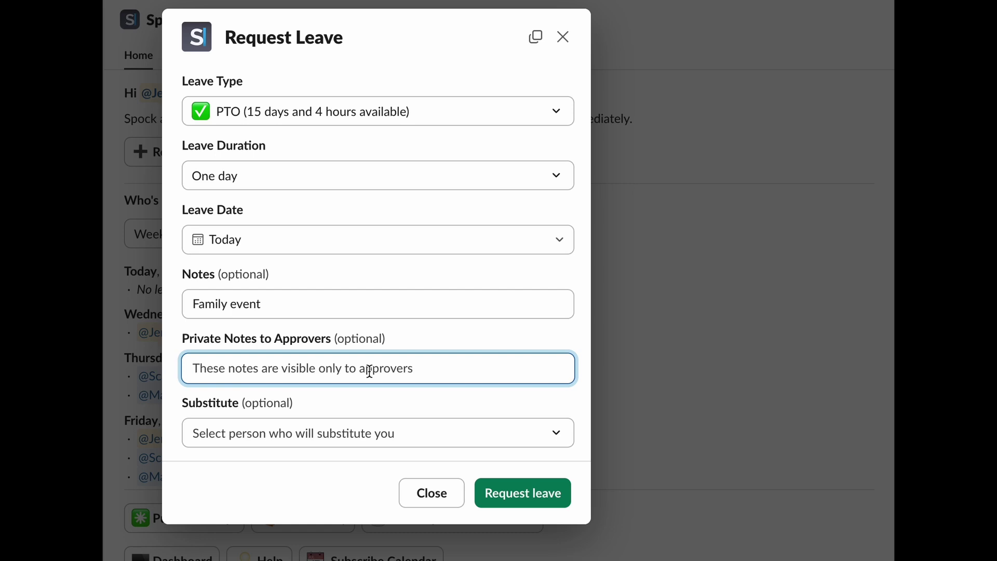
left_click(356, 435)
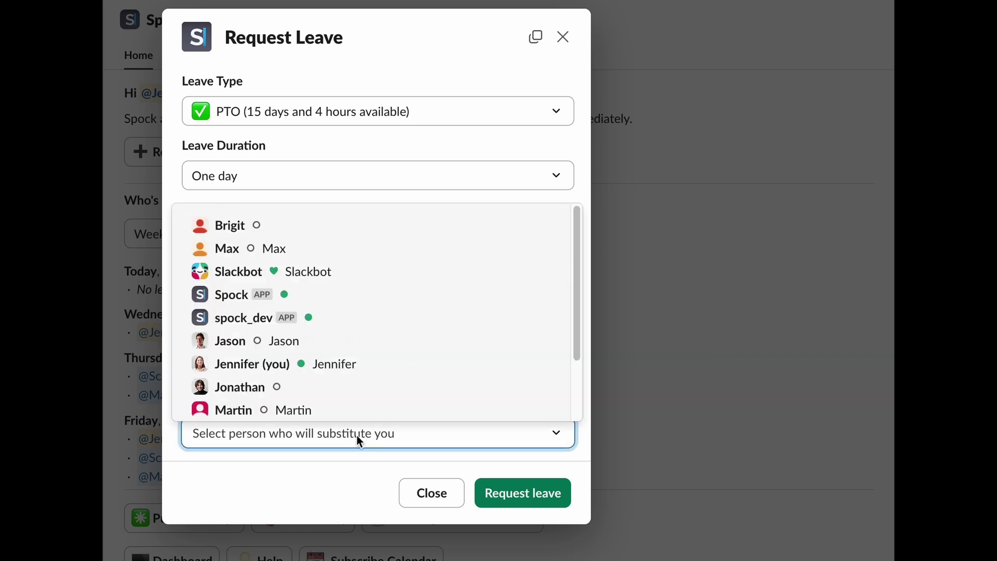
left_click(356, 347)
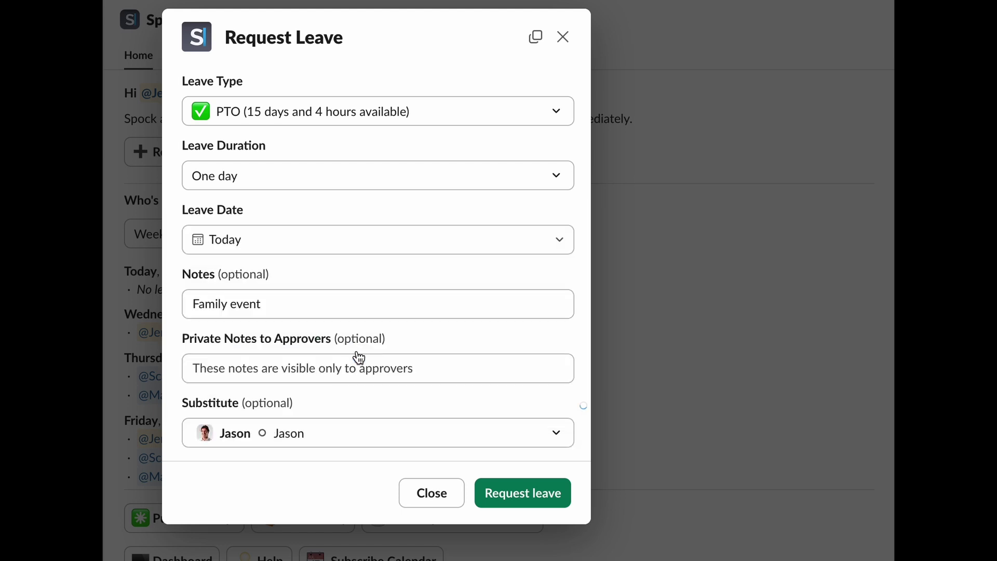
left_click(532, 504)
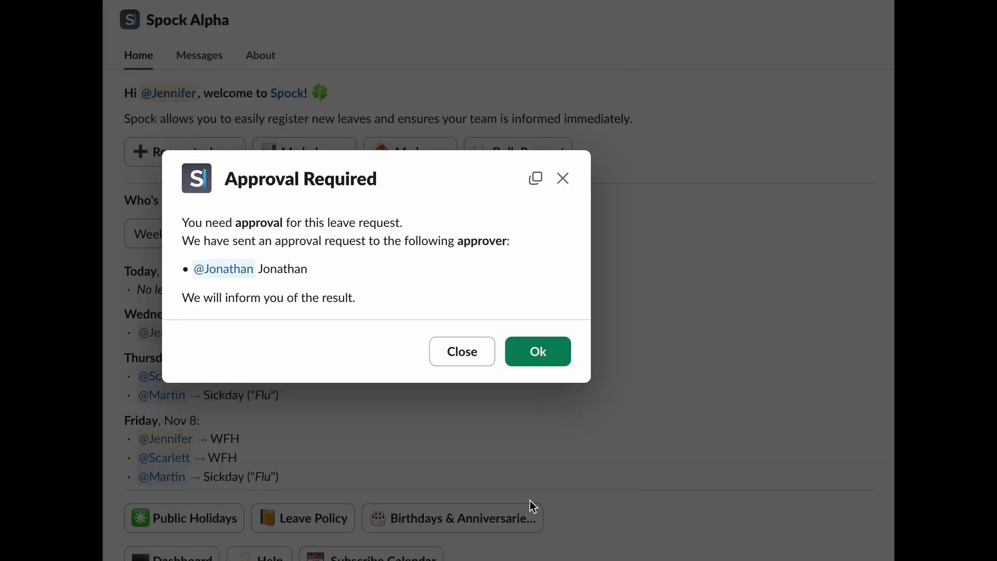
left_click(540, 360)
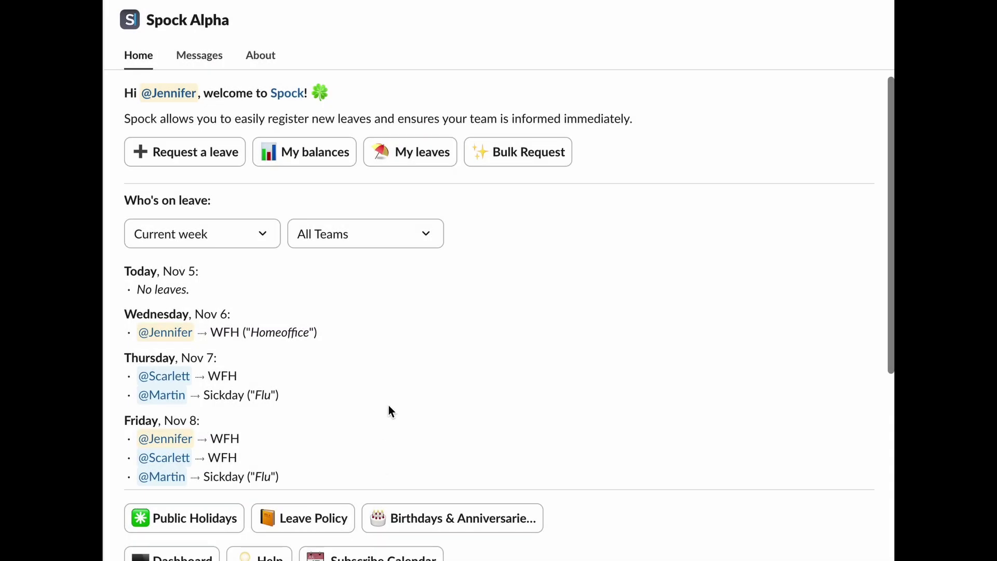
Step: Check the personal leave balances and the list of upcoming leaves, including the available month filters
left_click(308, 162)
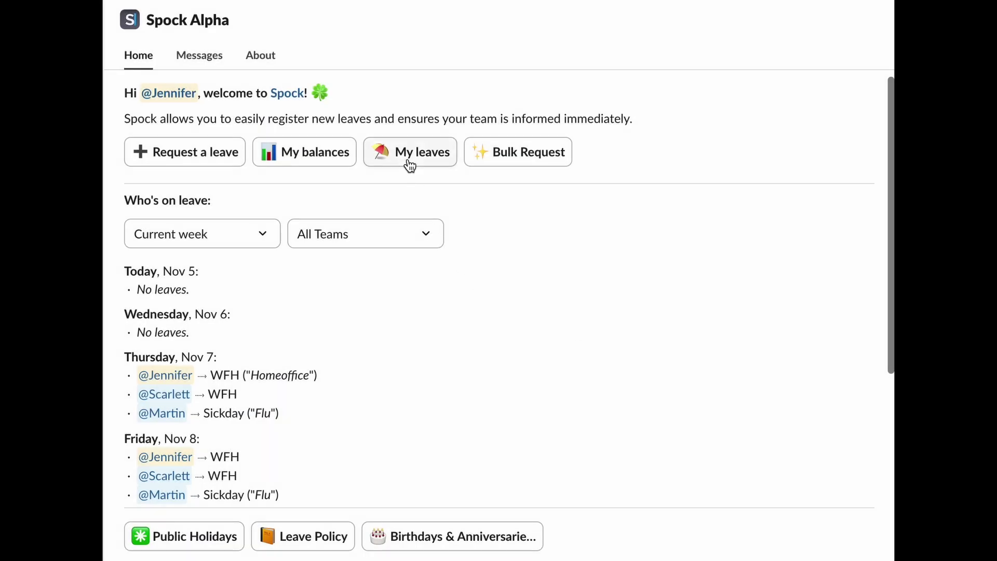
left_click(408, 162)
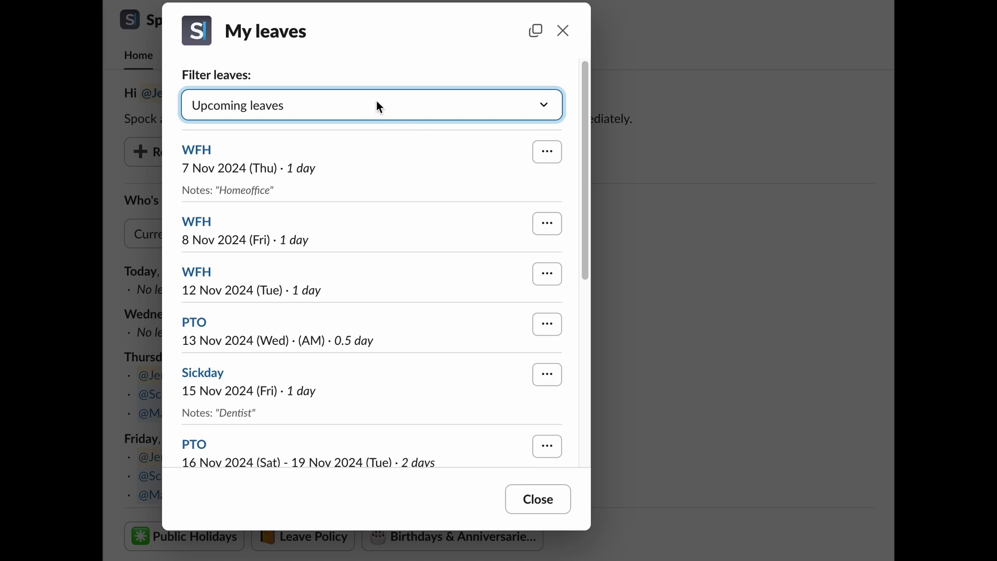
left_click(397, 111)
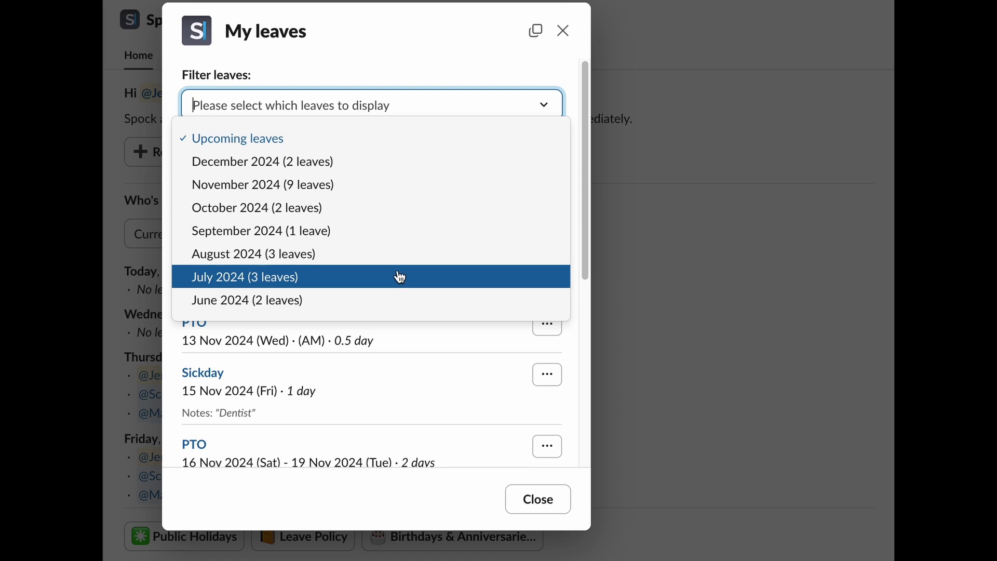
left_click(419, 74)
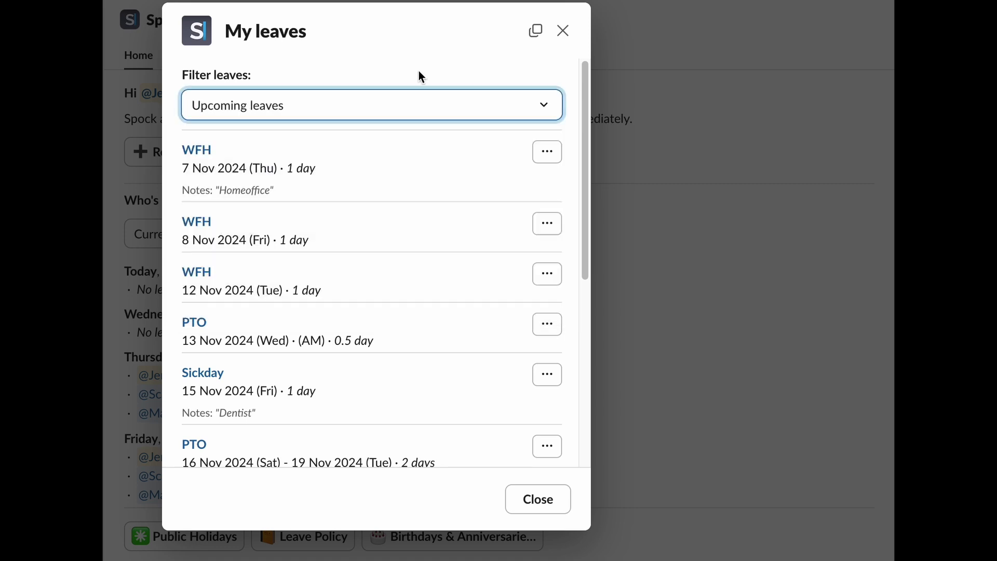
Step: Move the one-day WFH leave of 7 Nov 2024 to November 14th, 2024, keeping the duration at One day
left_click(548, 154)
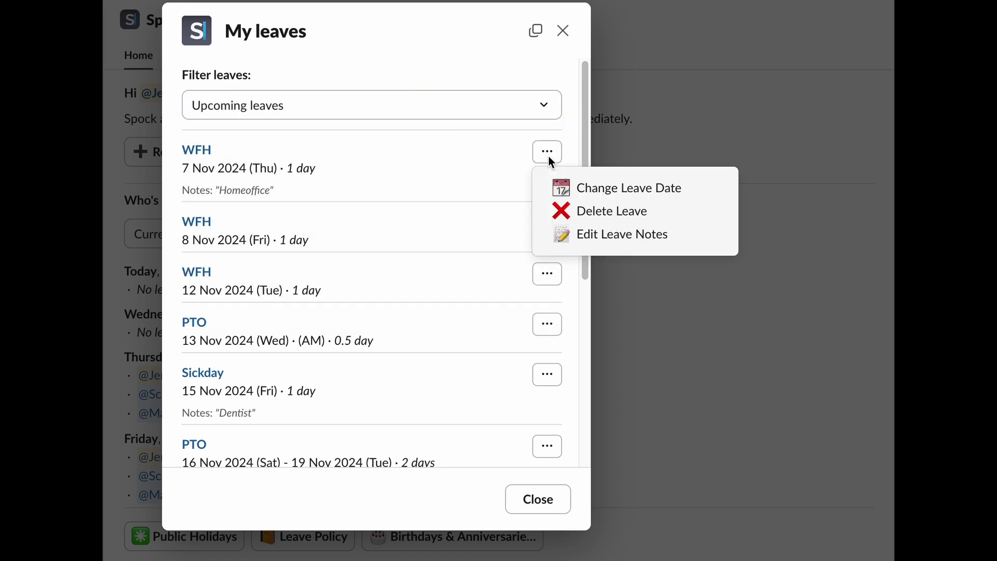
left_click(637, 191)
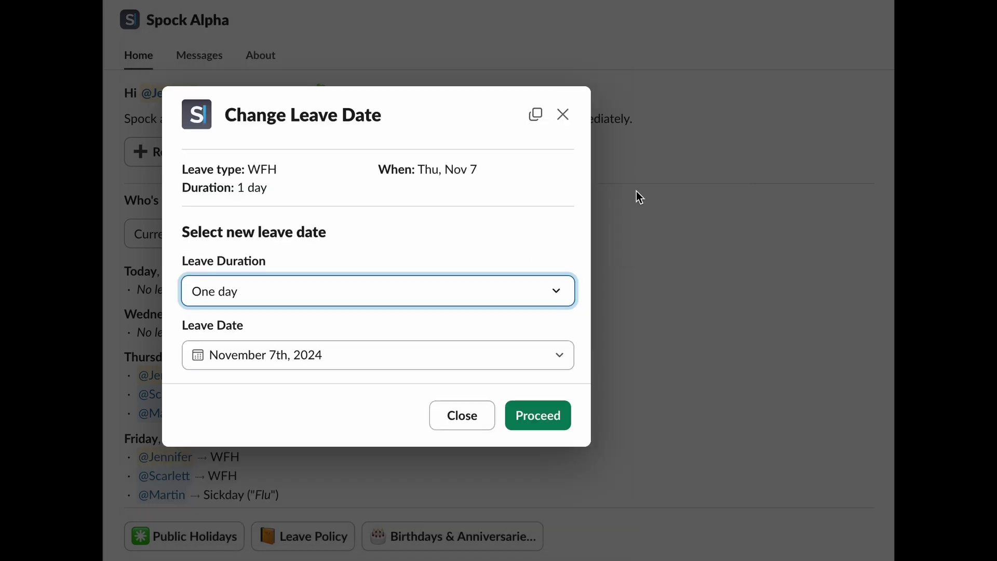
left_click(490, 292)
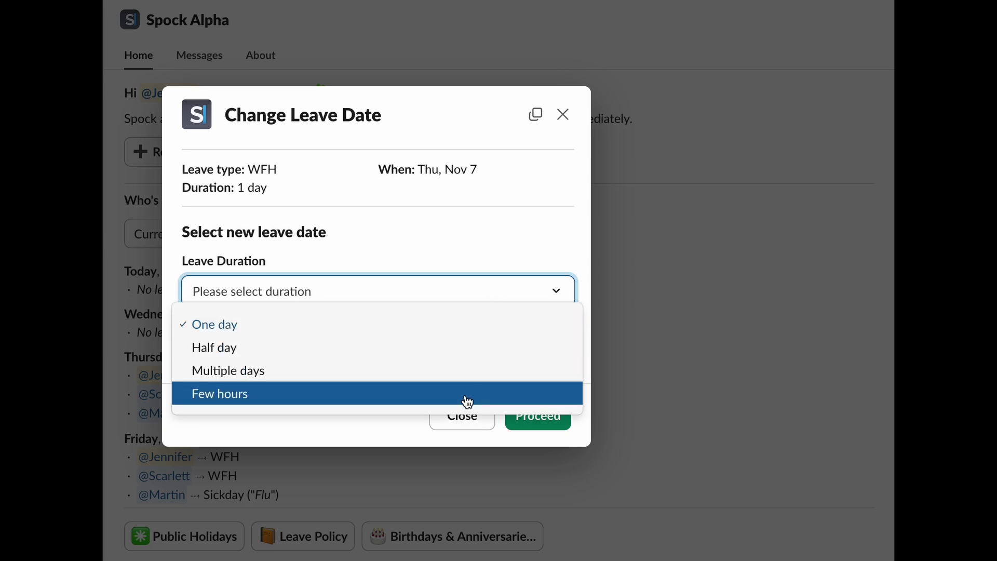
left_click(456, 334)
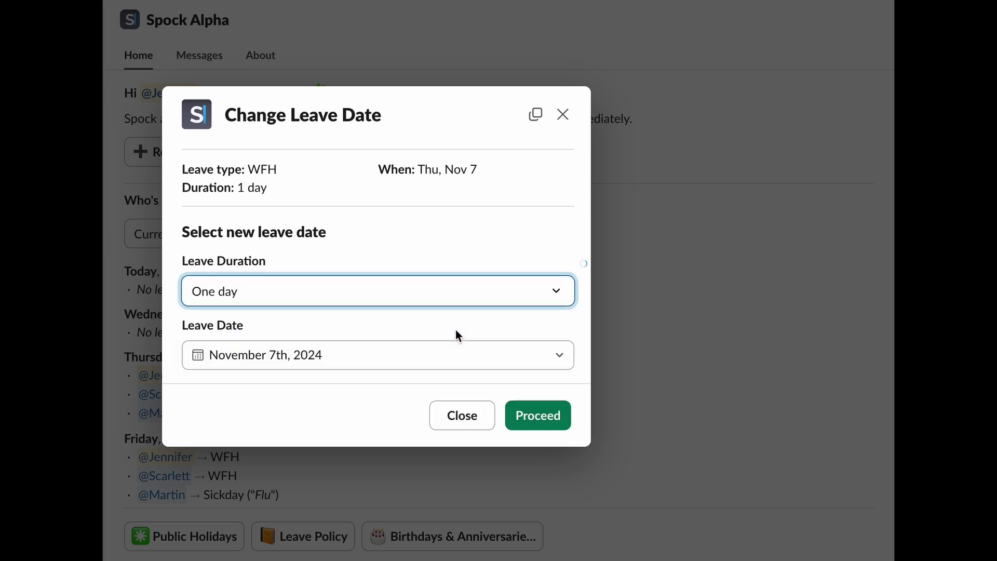
left_click(465, 358)
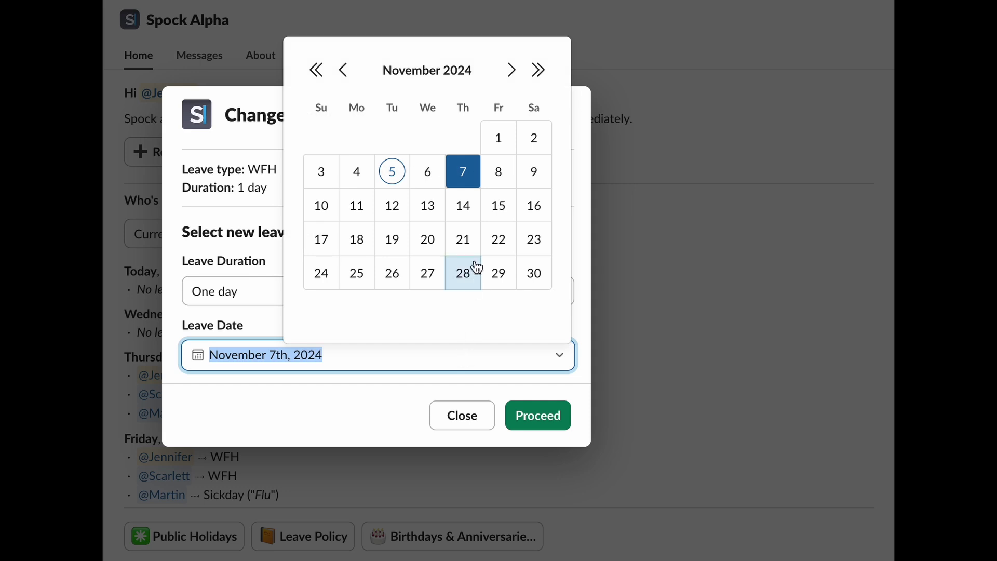
left_click(467, 211)
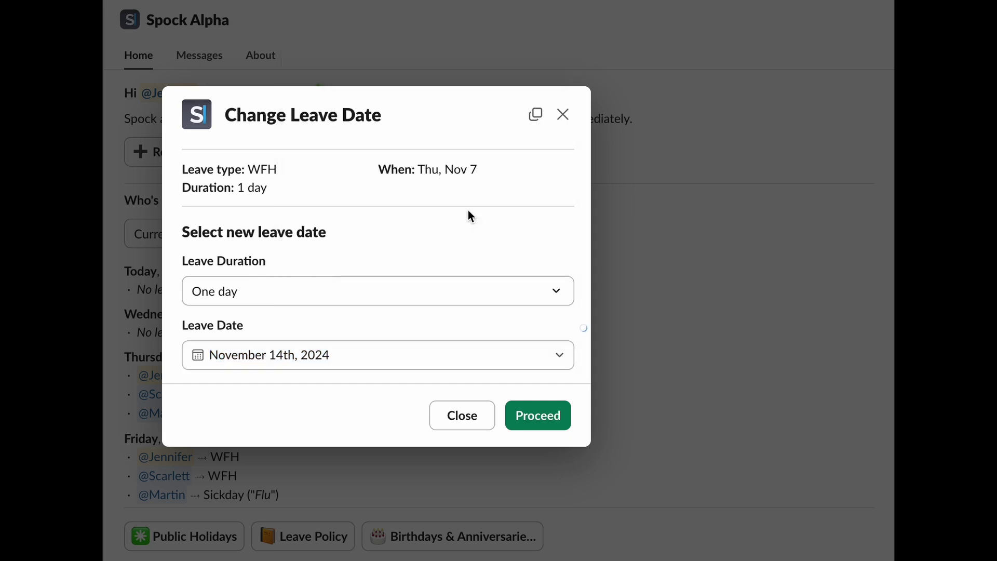
left_click(527, 417)
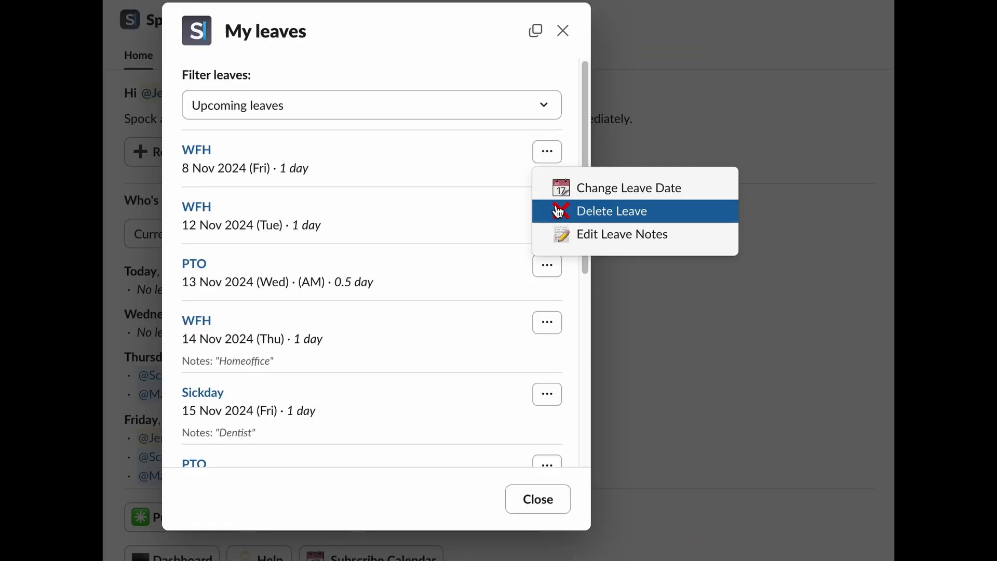
Step: Delete the one-day WFH leave on 8 Nov 2024
left_click(560, 215)
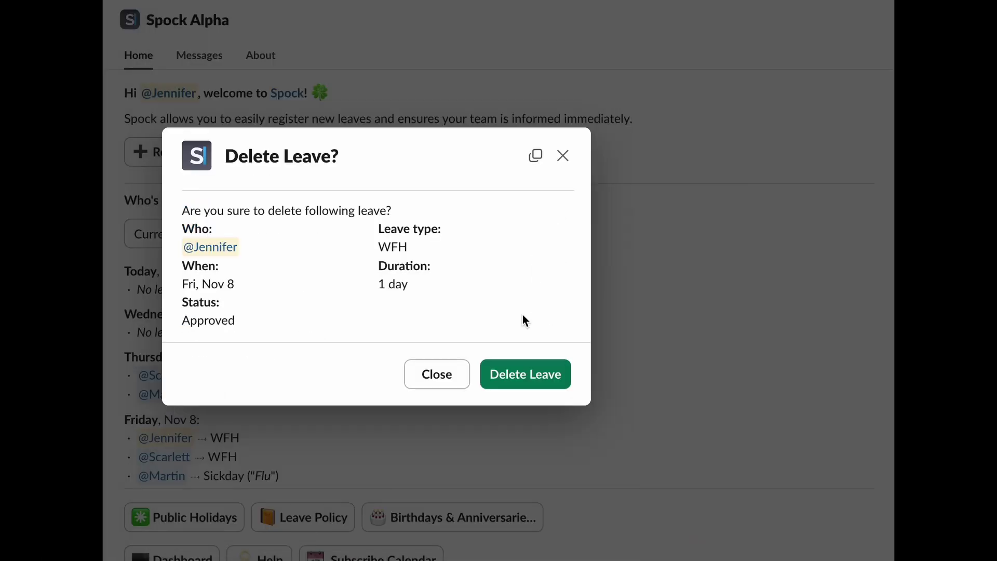
left_click(520, 387)
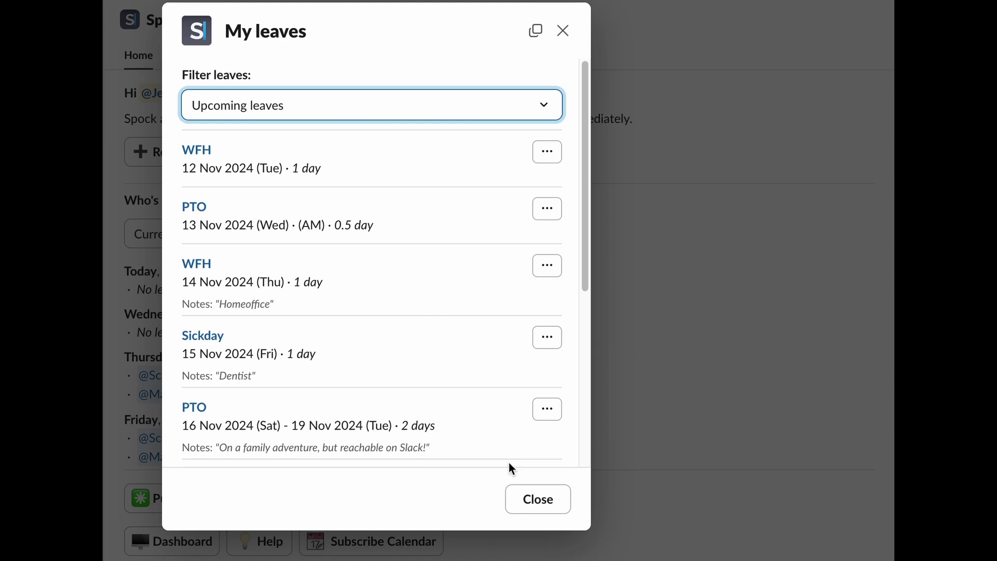
Step: Change the notes of the 16–19 Nov 2024 PTO leave to "On a family adventure.." and save the changes
left_click(552, 422)
left_click(586, 475)
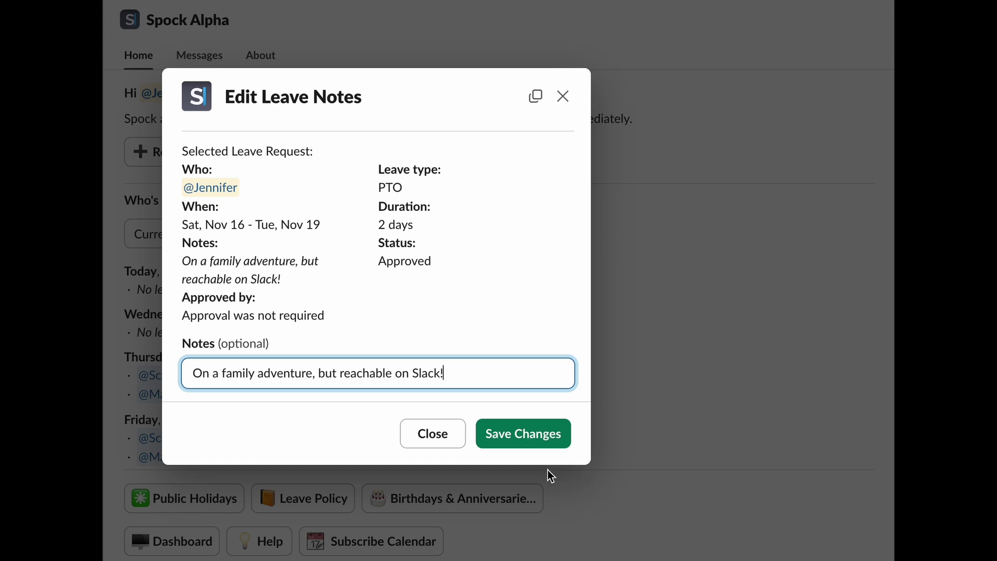
left_click_drag(474, 370, 313, 371)
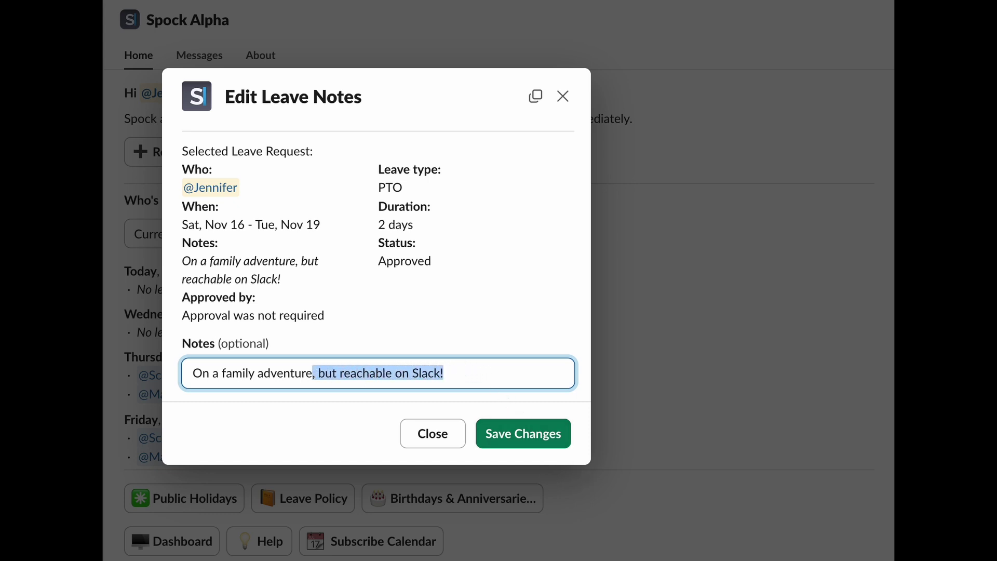
type("..")
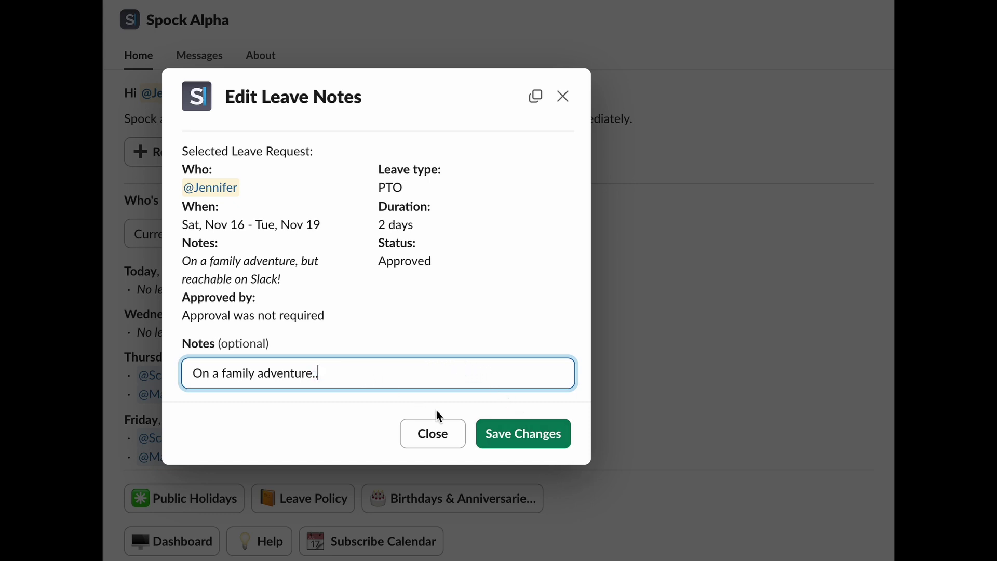
left_click(522, 442)
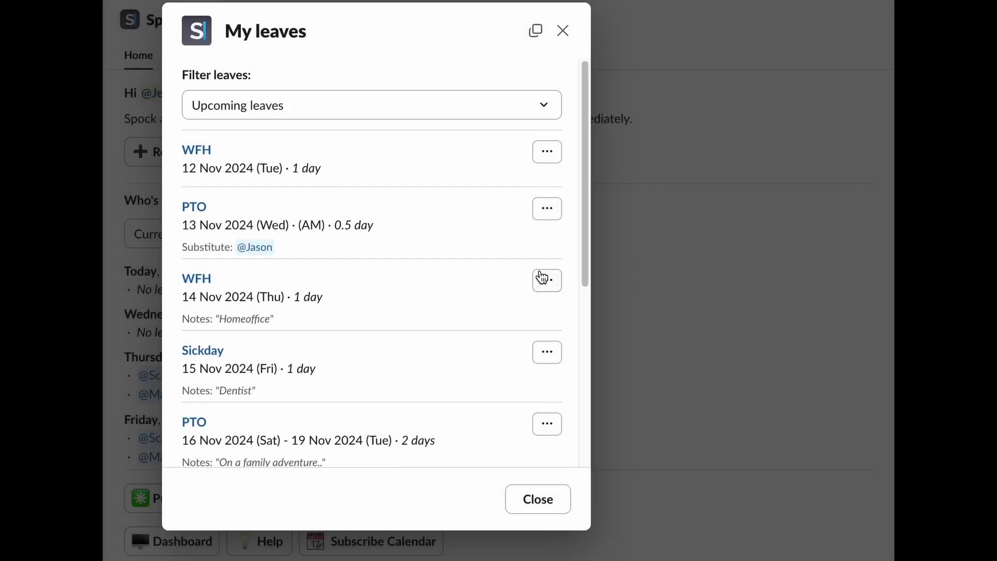
Step: Change the substitute on the half-day PTO of 13 Nov 2024 to the colleague listed directly after your own entry and save the changes
left_click(548, 221)
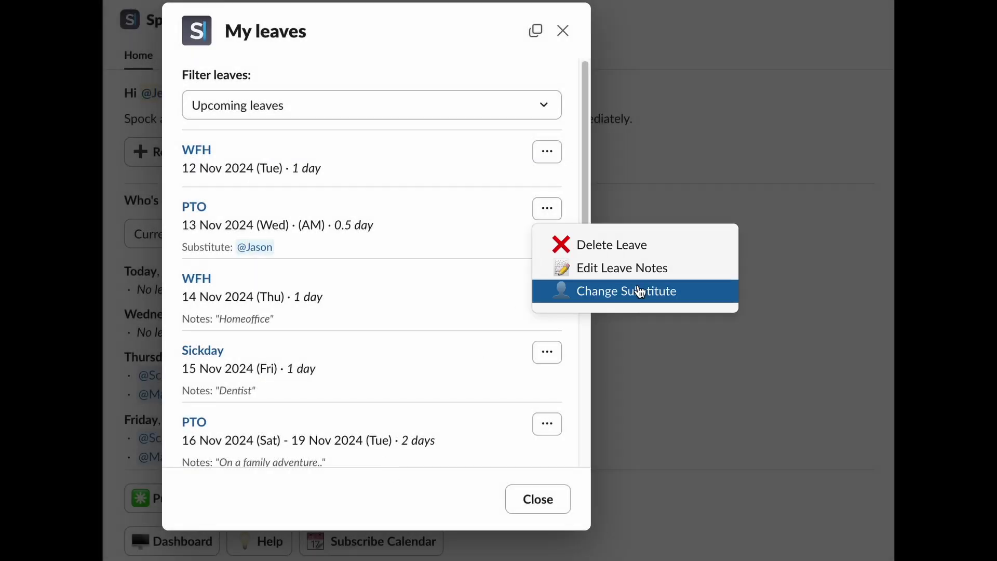
left_click(653, 291)
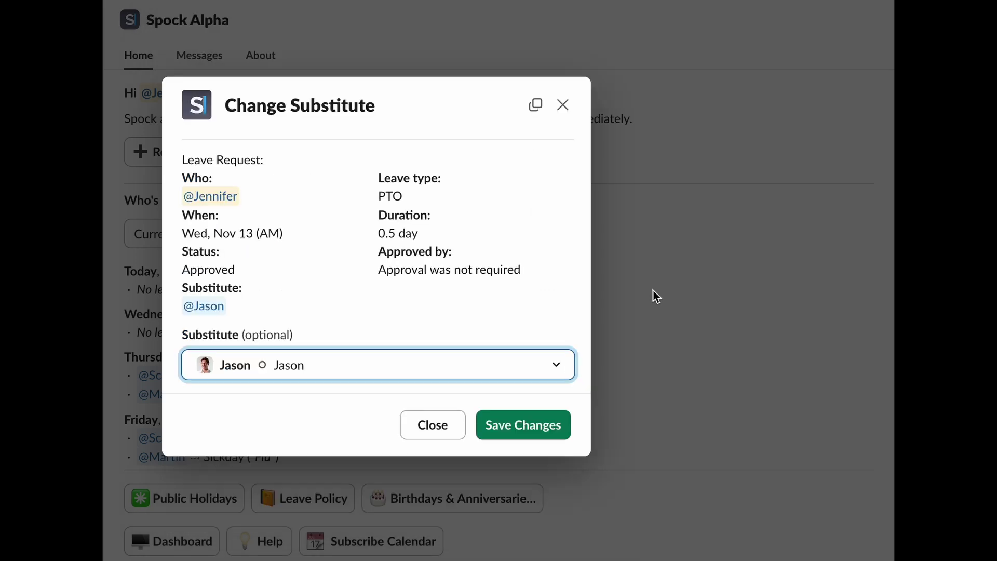
left_click(435, 371)
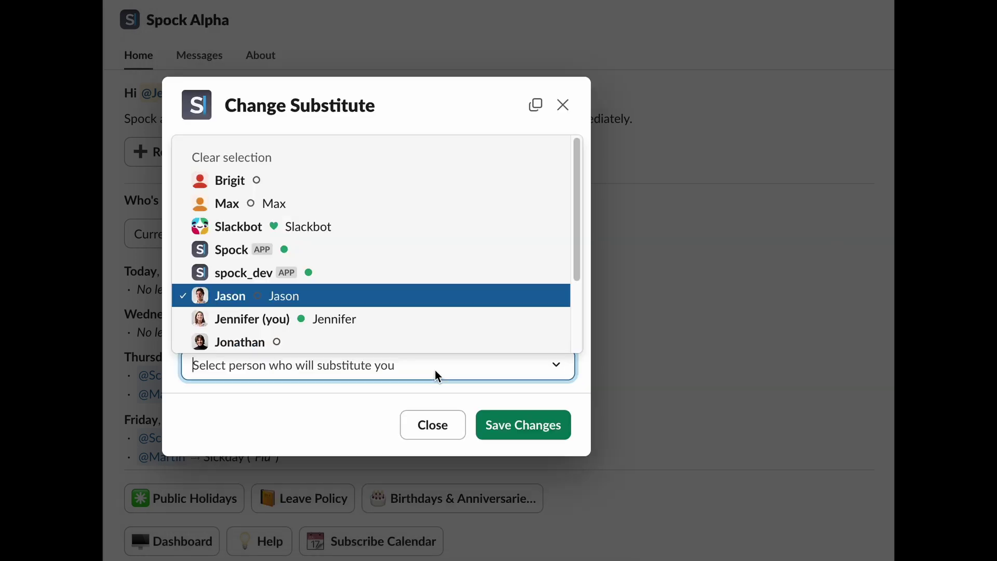
left_click(373, 340)
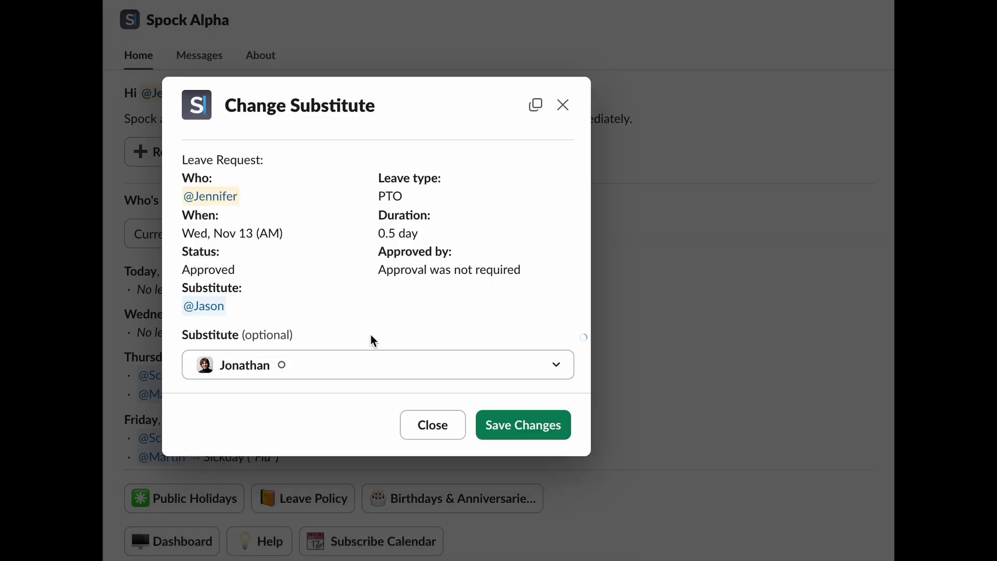
left_click(543, 431)
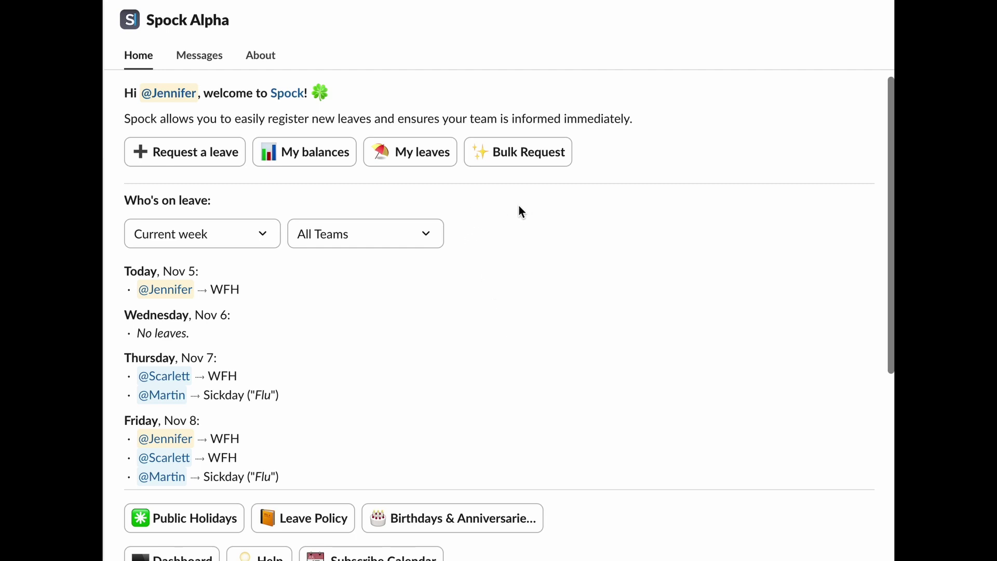
Step: Start a bulk leave request with leave type WFH and duration All day, repeating weekly on Monday and Friday
left_click(517, 160)
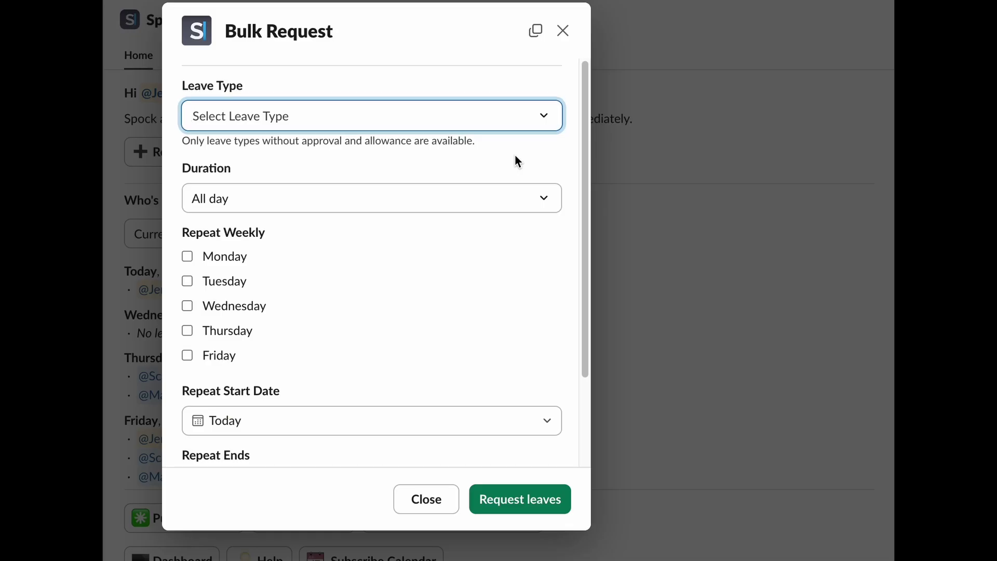
left_click(470, 124)
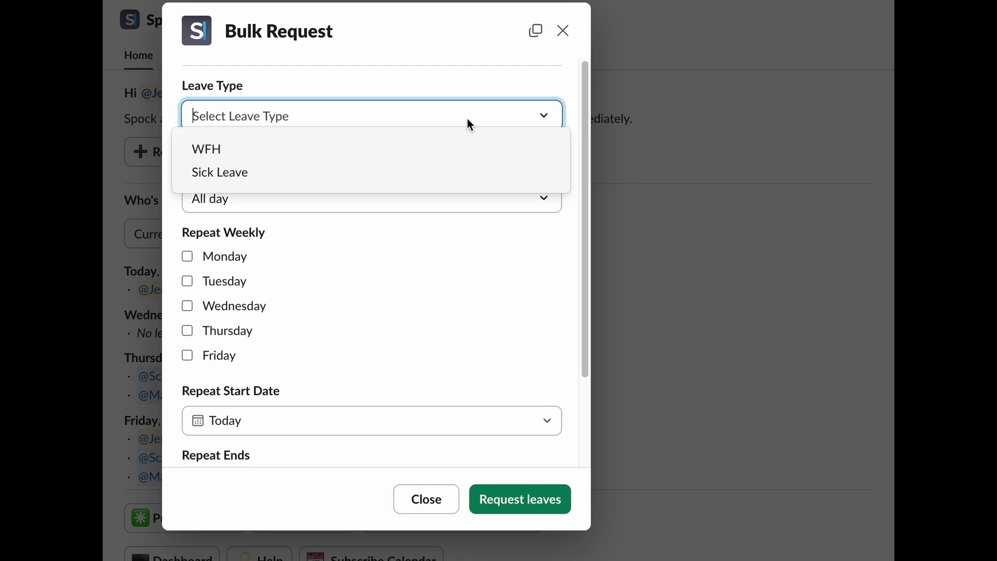
left_click(468, 150)
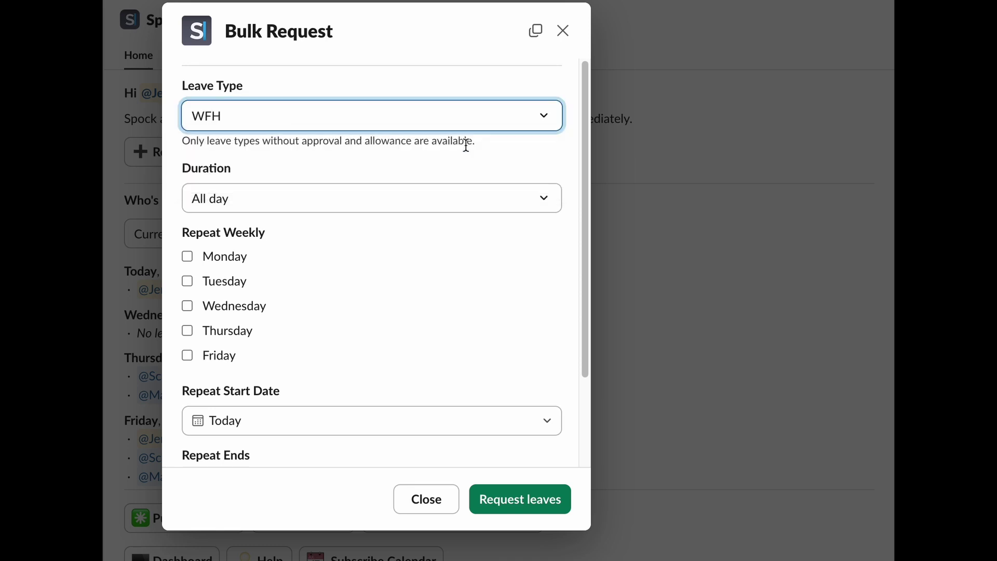
left_click(447, 202)
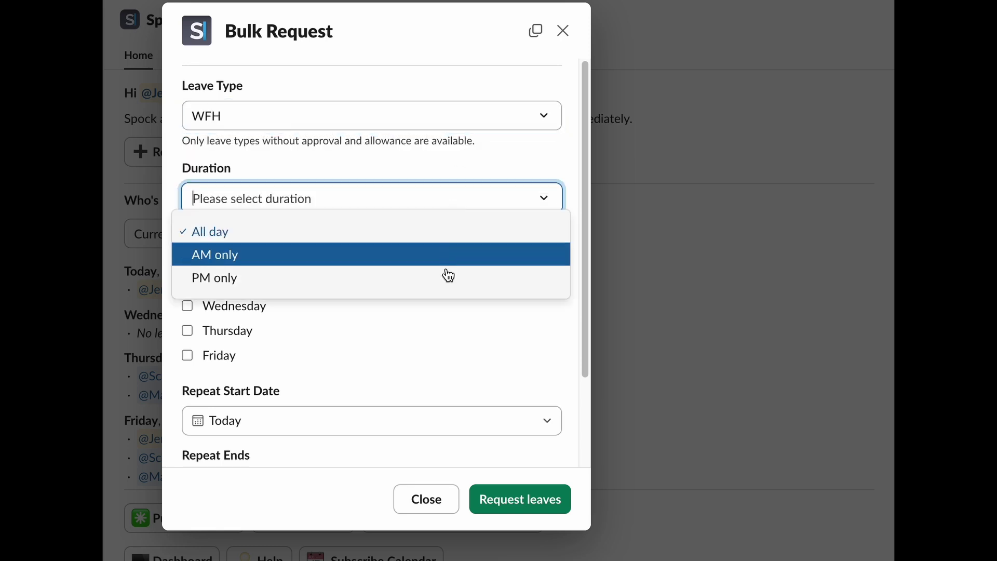
left_click(446, 238)
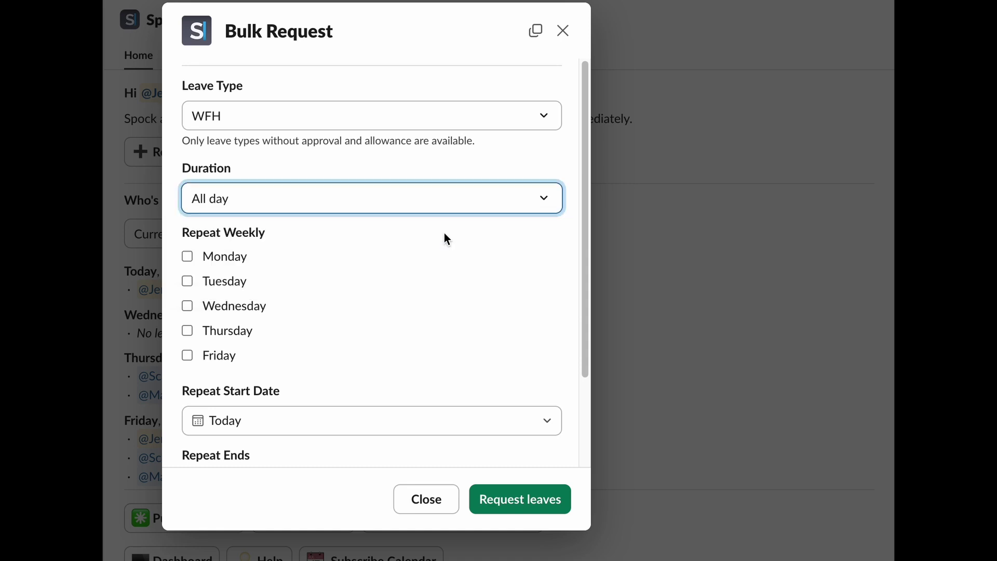
left_click(235, 263)
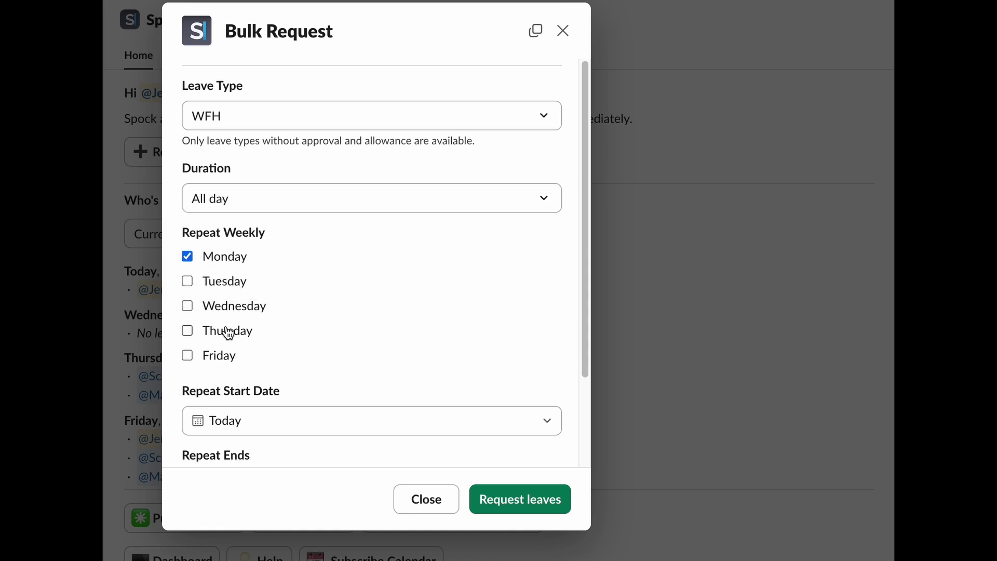
left_click(224, 357)
Step: Keep the repeat start date at Today and the end at After 4 weeks, leave the notes empty, and submit the bulk request
scroll(367, 329, "down", 2)
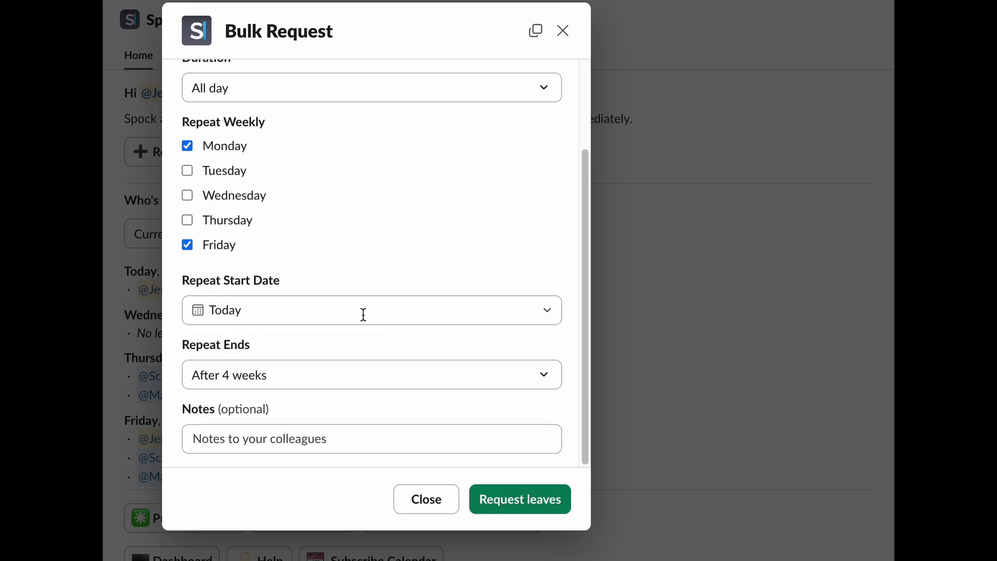
left_click(364, 314)
left_click(379, 126)
left_click(351, 372)
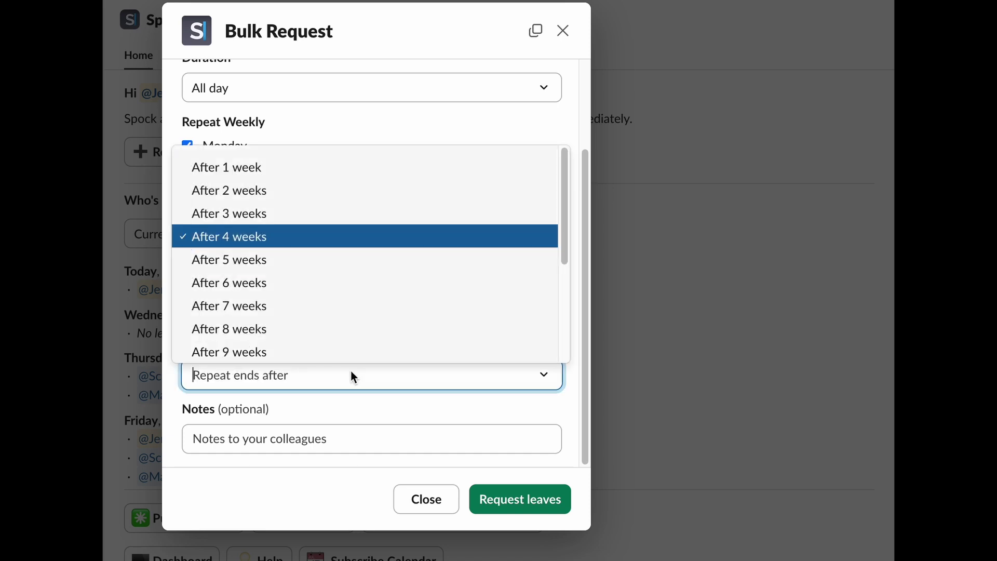
left_click(334, 240)
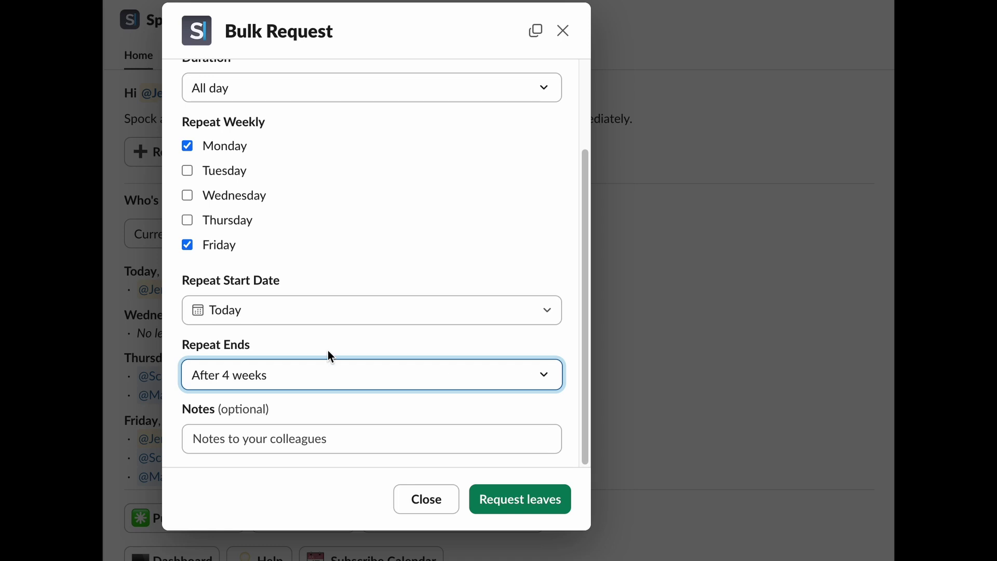
left_click(332, 444)
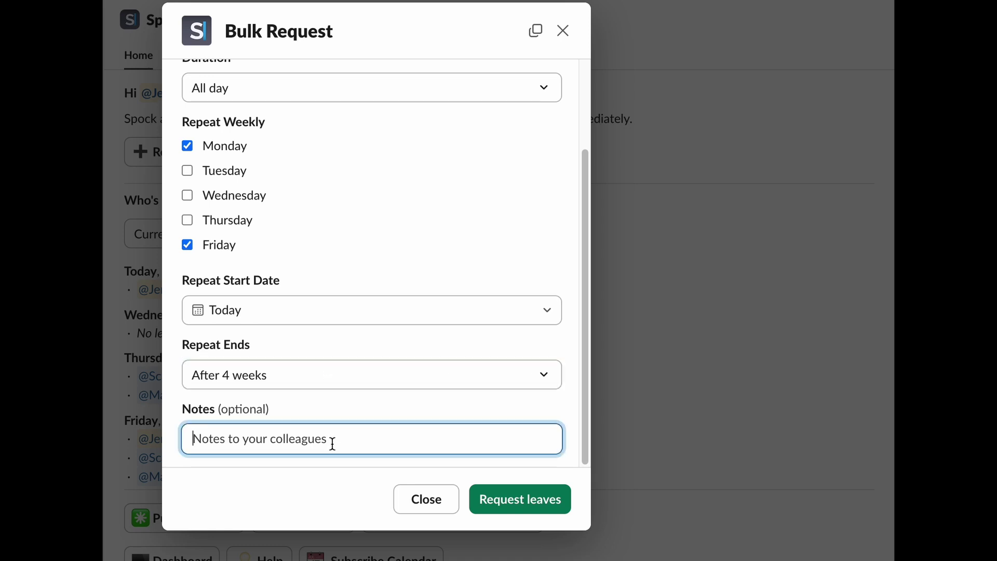
left_click(515, 507)
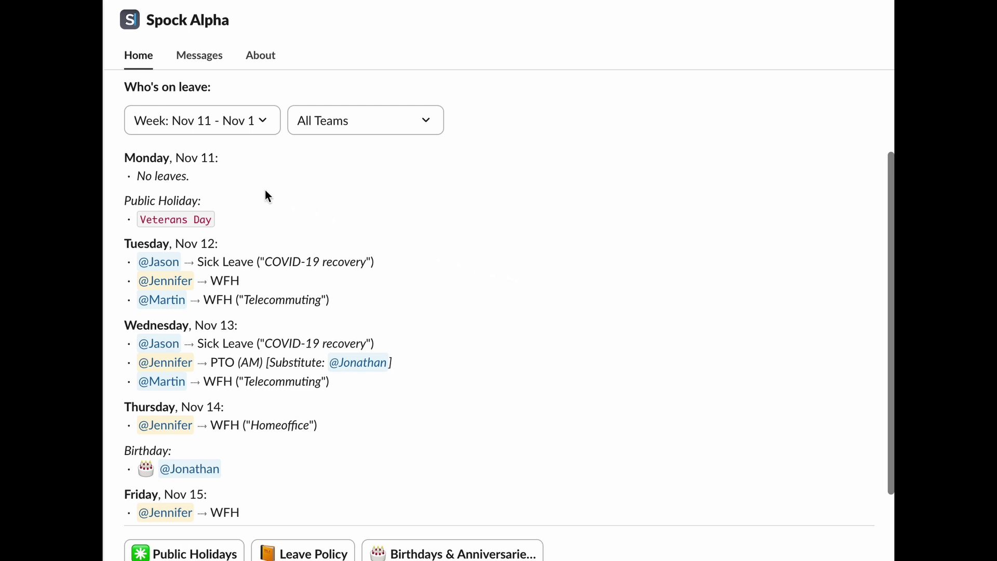
Step: Check the available week and team filters of the who's-on-leave overview, keeping week Nov 11 - Nov 17 and All Teams
left_click(236, 126)
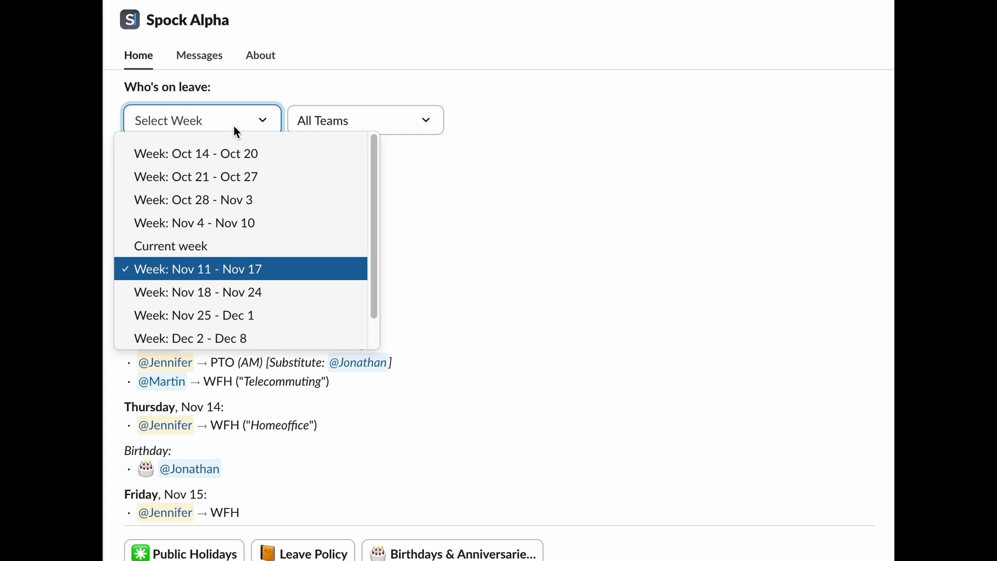
scroll(255, 280, "down", 1)
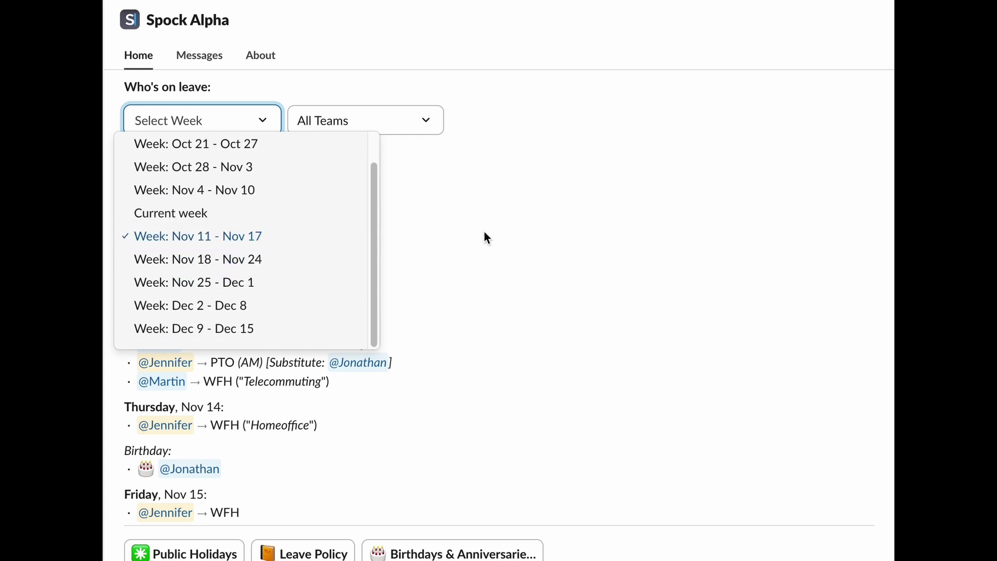
key("Return")
left_click(378, 123)
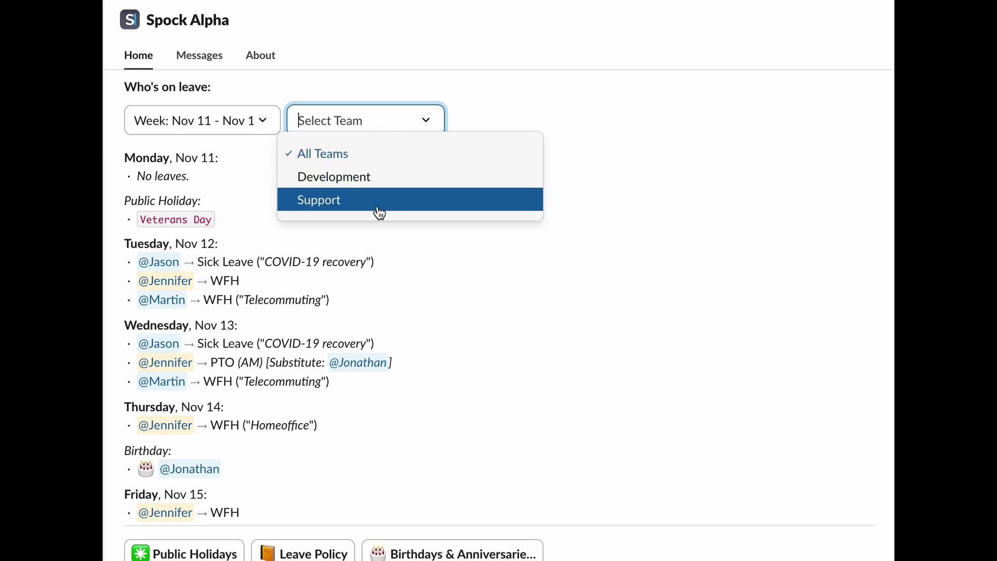
left_click(431, 262)
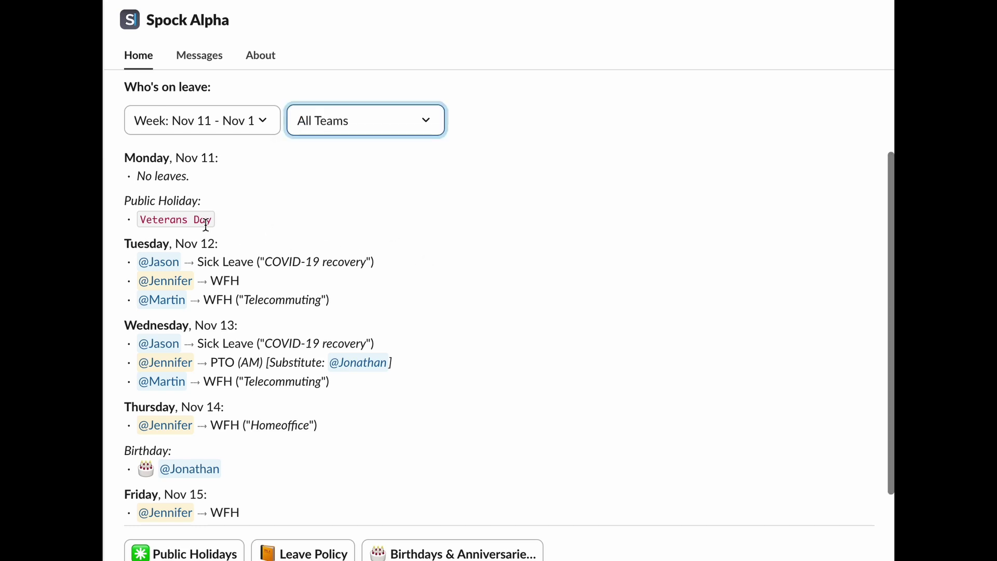
scroll(232, 276, "down", 1)
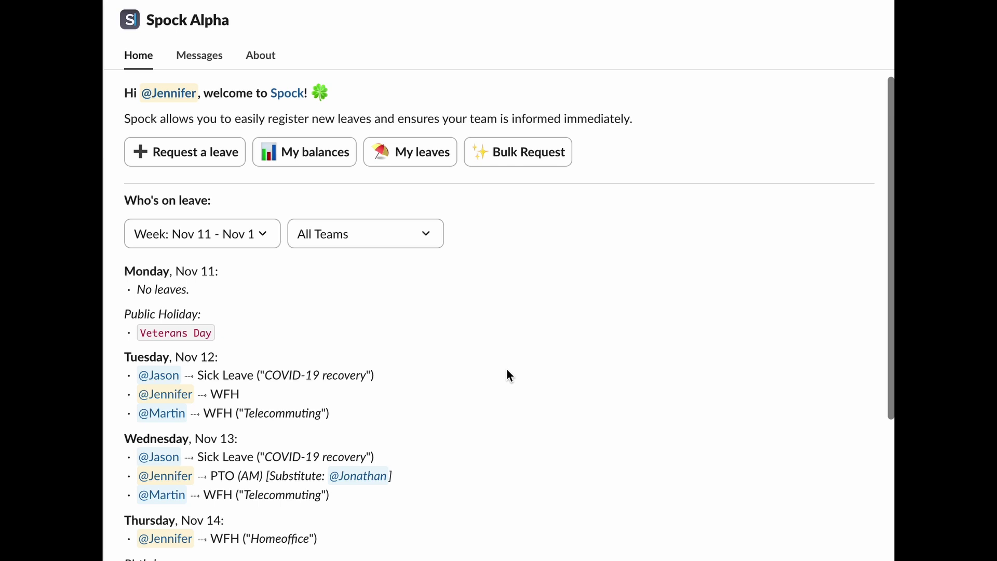
Step: Review the public holidays in the US calendar assigned to you, and display the Canada Holidays calendar
scroll(506, 369, "down", 5)
left_click(180, 473)
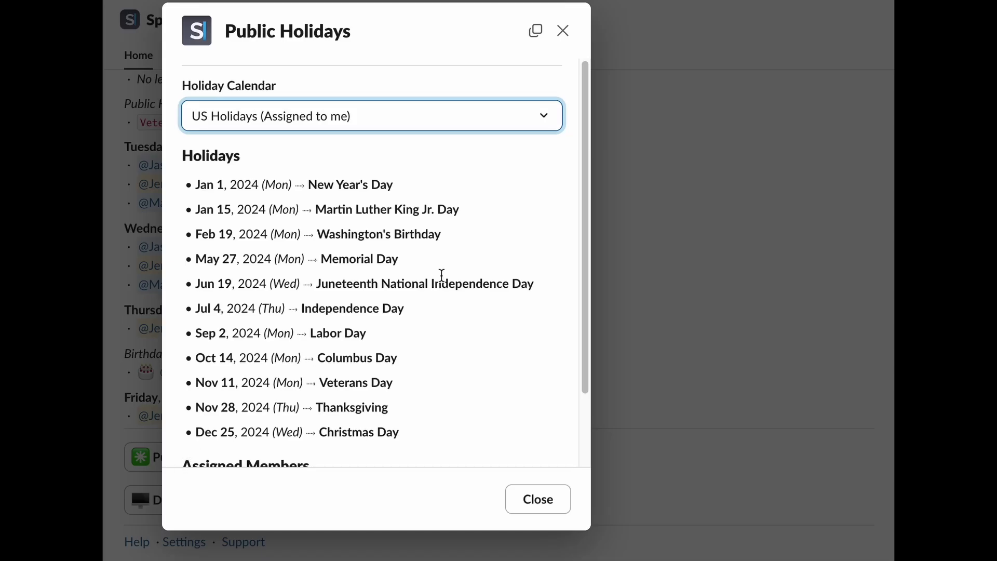
scroll(440, 283, "down", 2)
scroll(439, 287, "up", 2)
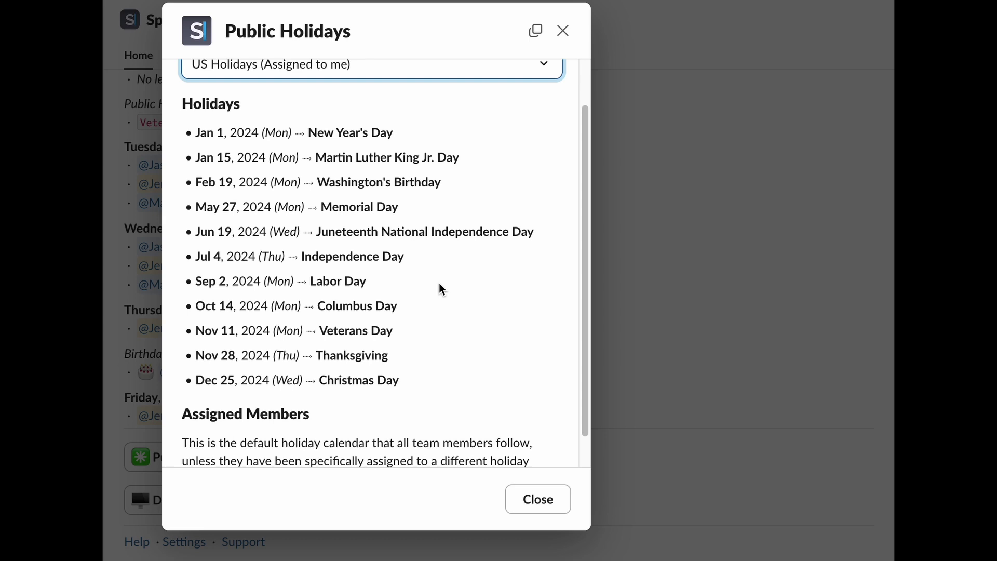
left_click(410, 126)
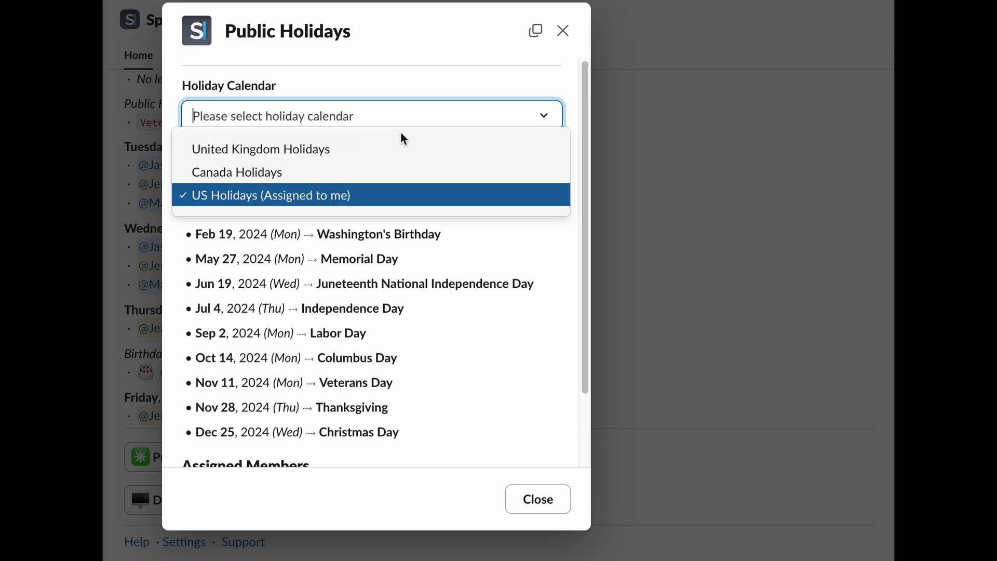
left_click(393, 170)
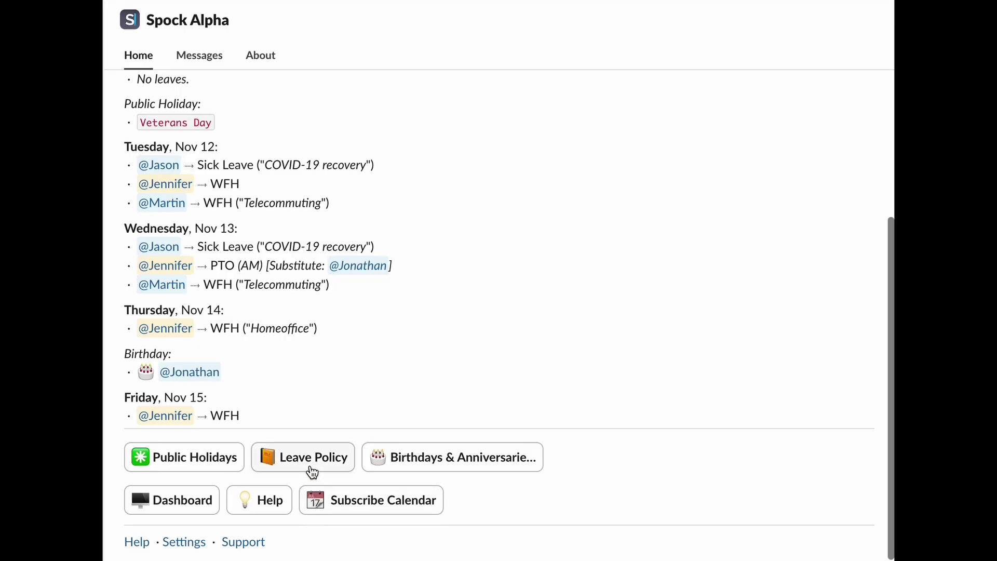
Step: Read through the leave policy, examining the rules for each leave type
left_click(312, 471)
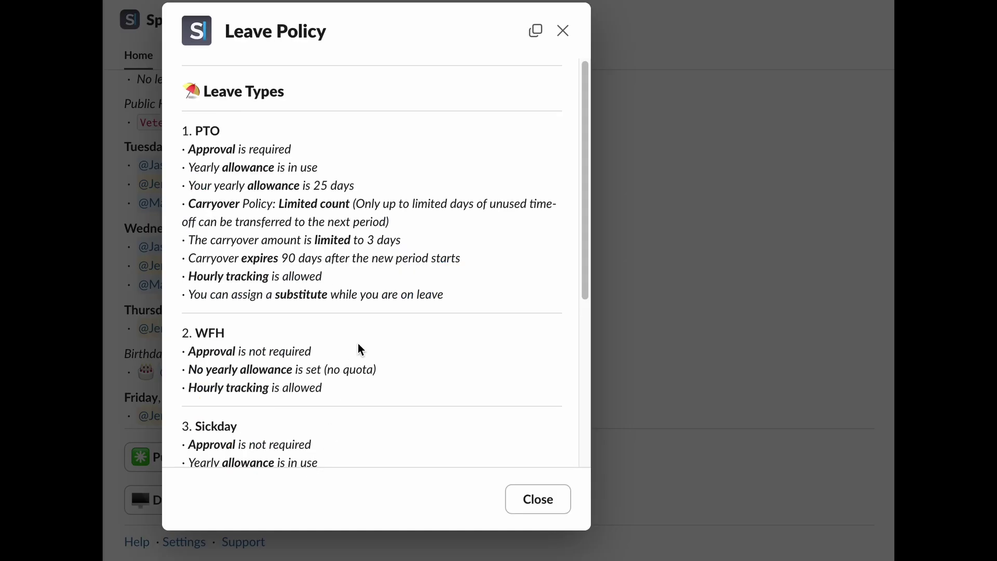
scroll(438, 250, "down", 1)
scroll(438, 248, "down", 5)
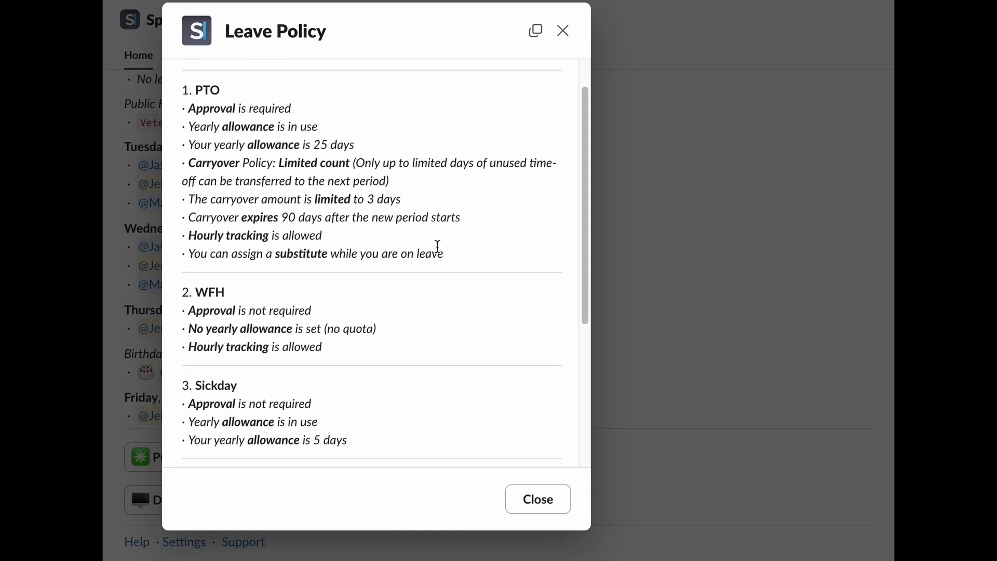
scroll(434, 252, "down", 3)
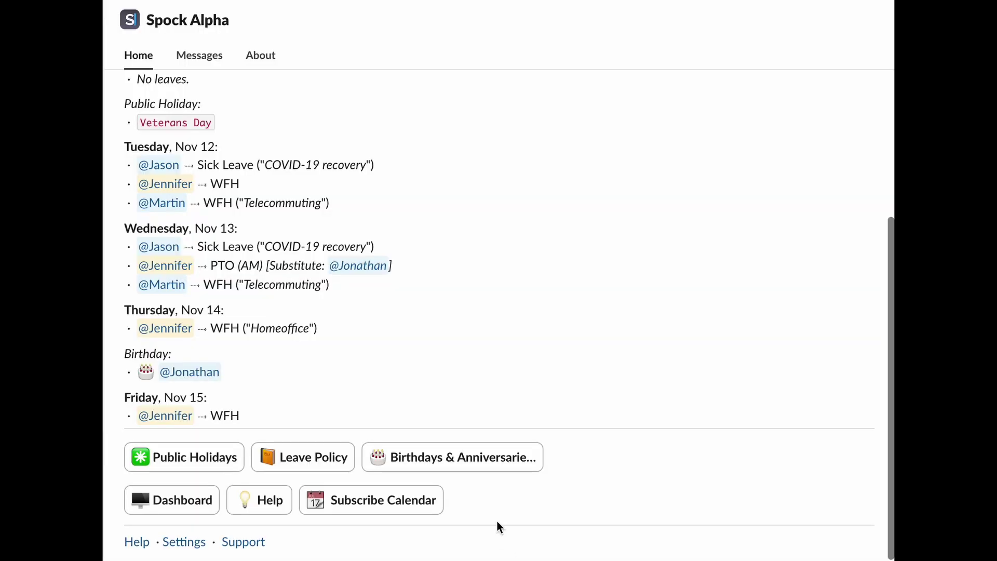
Step: Look through the team's birthdays and anniversaries for all months, filter them to June, and close the overview
left_click(475, 472)
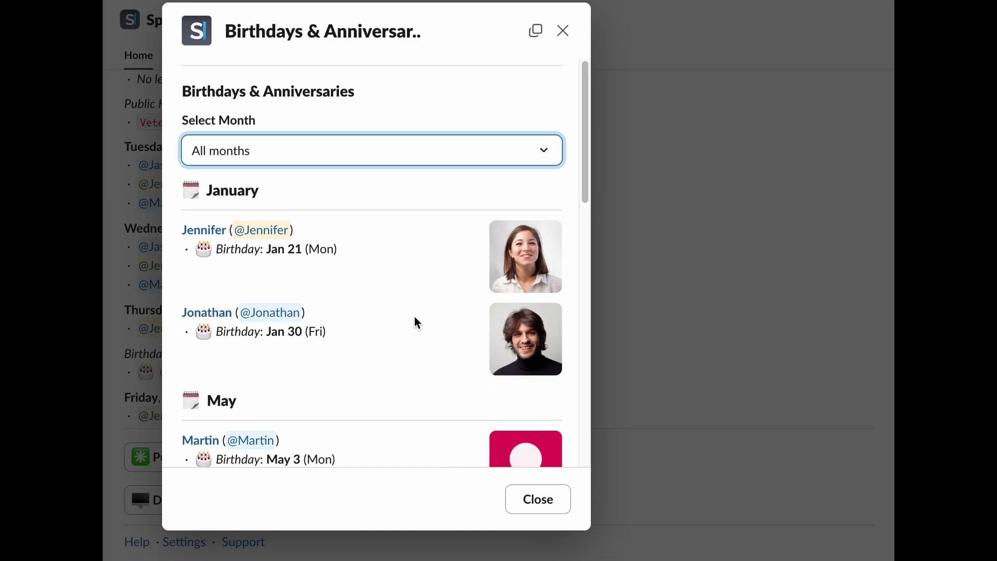
scroll(415, 316, "down", 3)
scroll(413, 313, "down", 3)
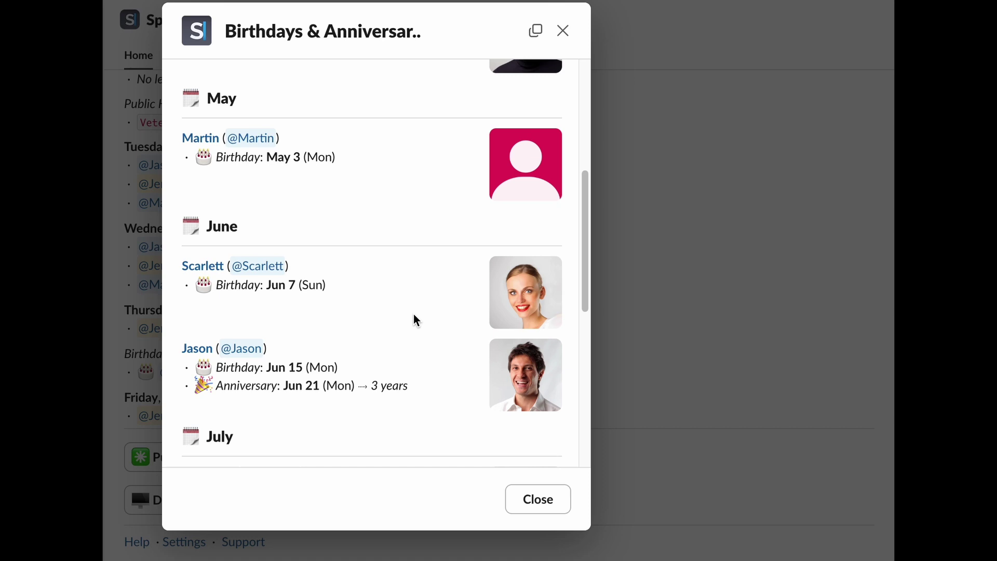
scroll(415, 316, "down", 3)
scroll(391, 339, "up", 10)
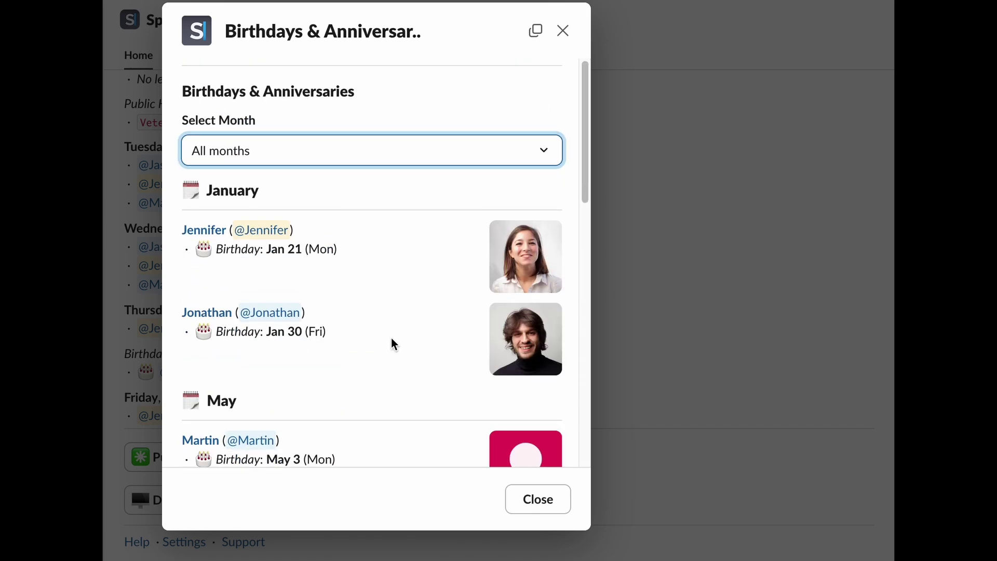
left_click(399, 151)
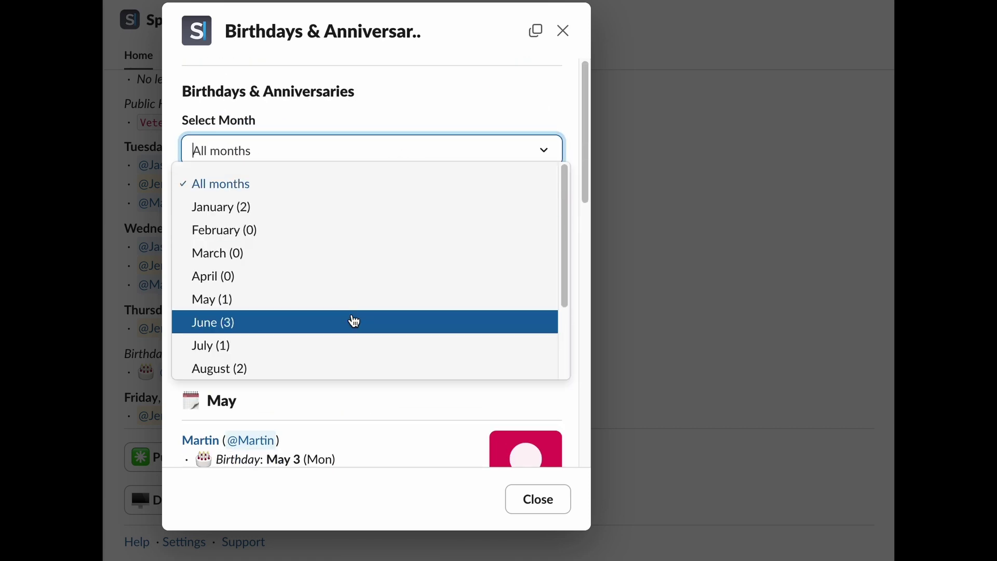
left_click(354, 320)
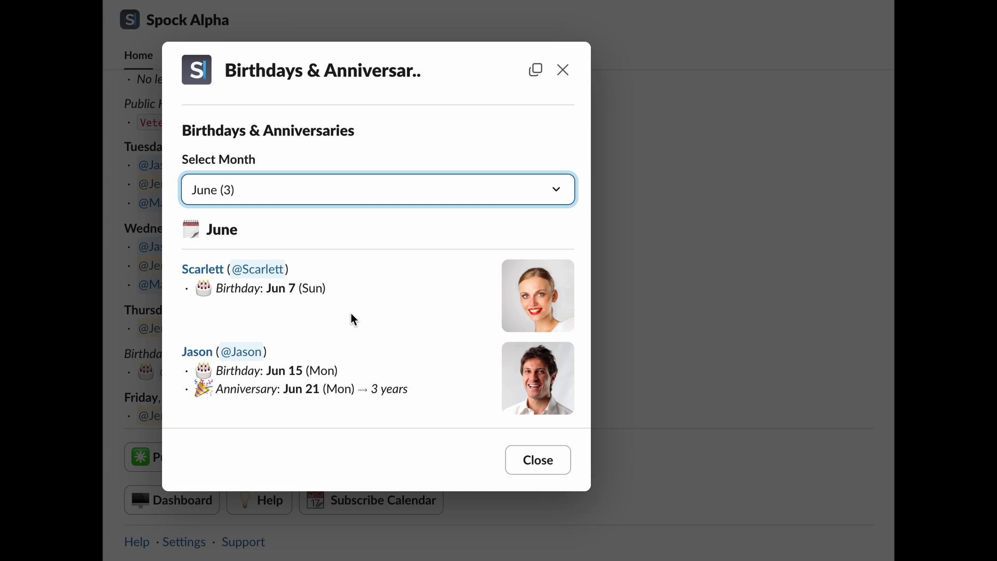
left_click(555, 456)
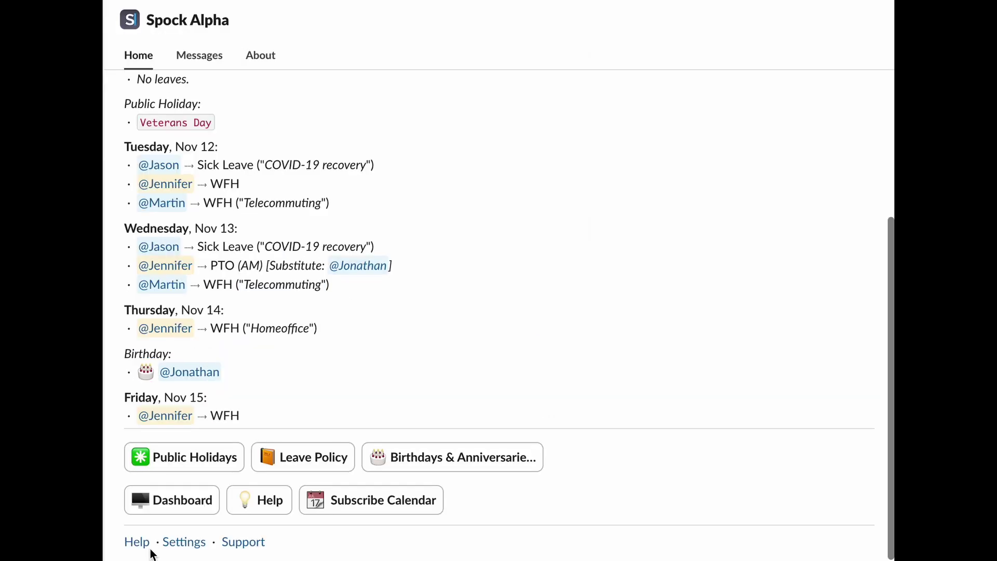
left_click(165, 515)
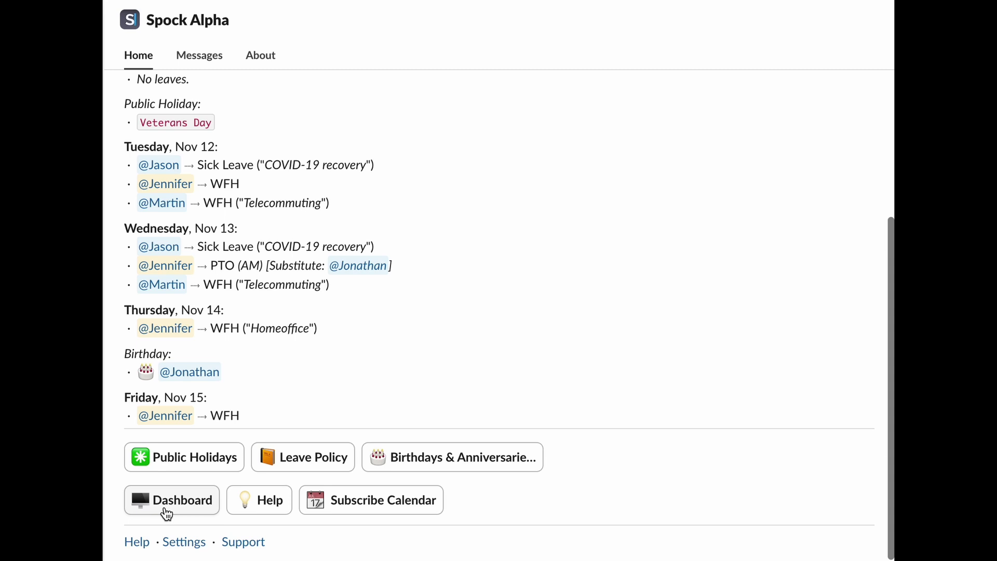
left_click(262, 501)
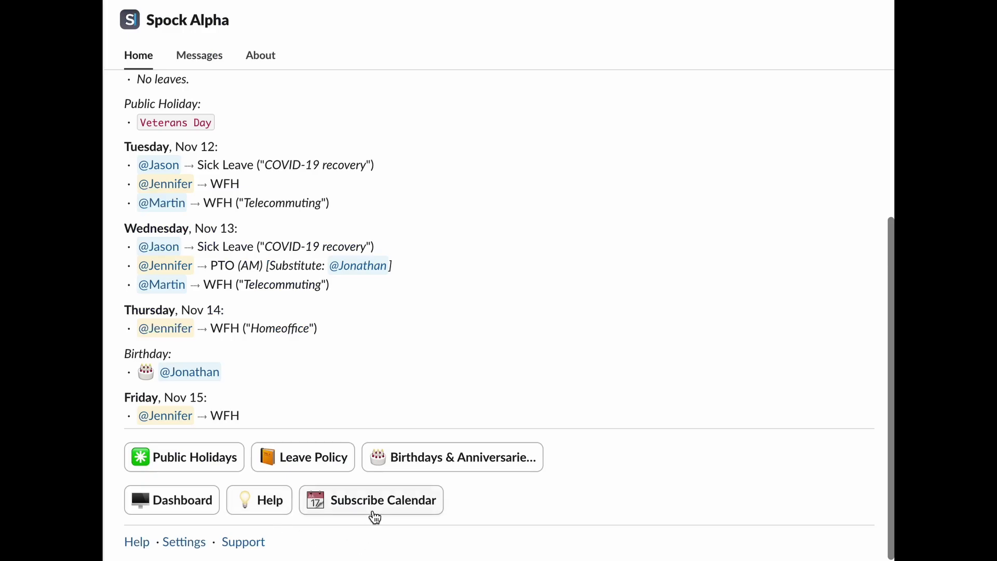
left_click(375, 517)
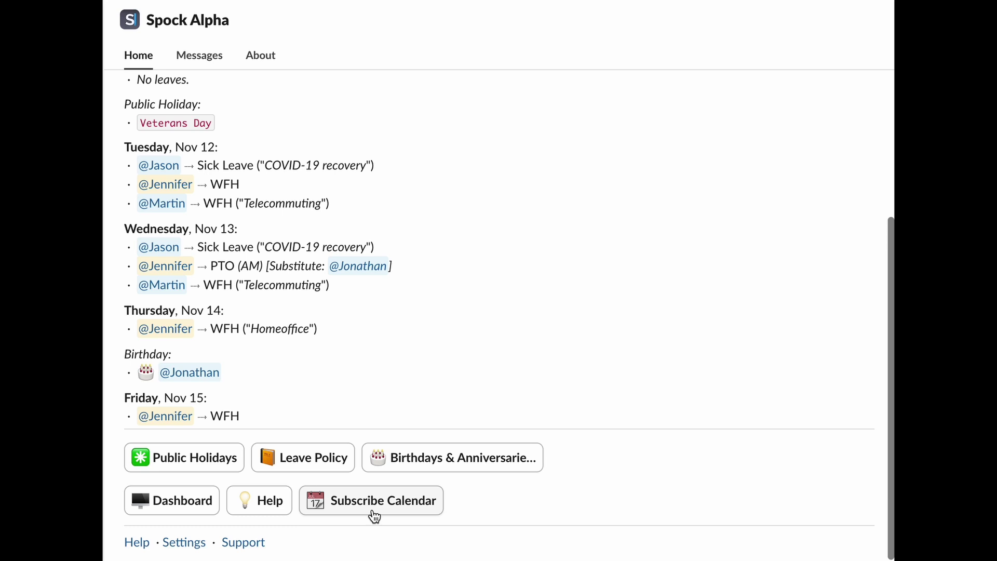
scroll(375, 517, "up", 5)
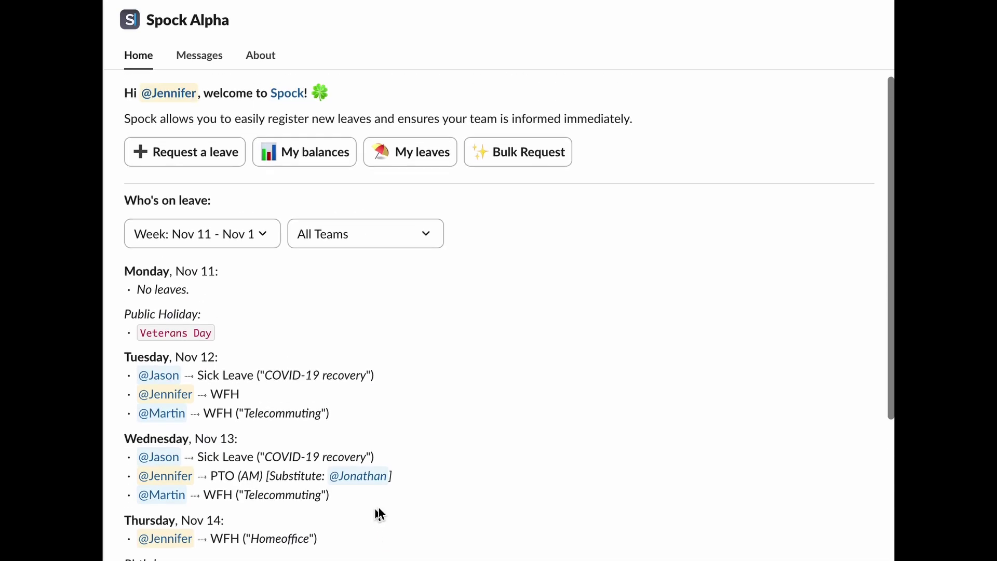